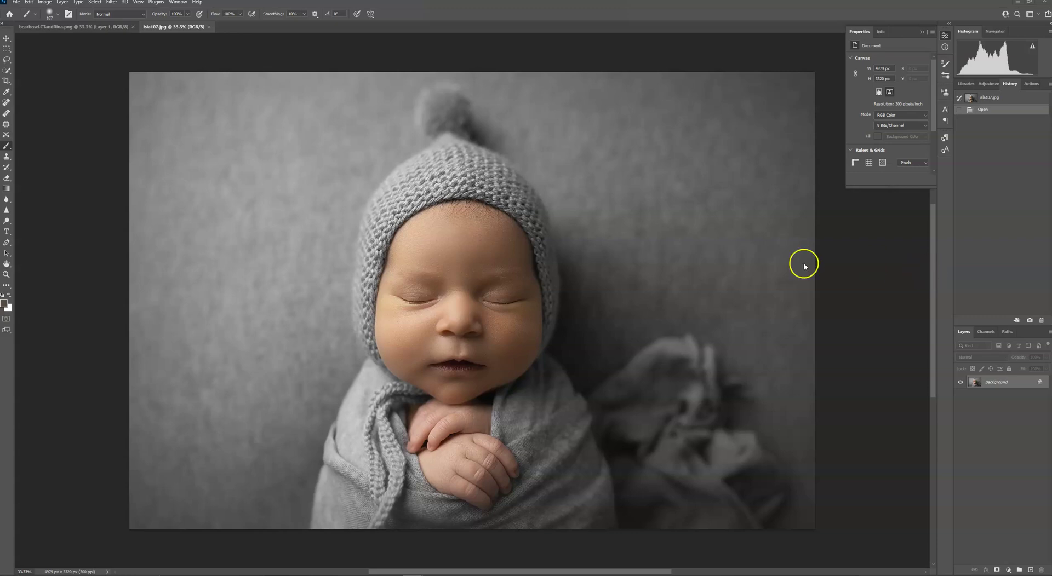
Step: Compare the bear-outfit backdrop image with the newborn photo by viewing both open documents
click(77, 26)
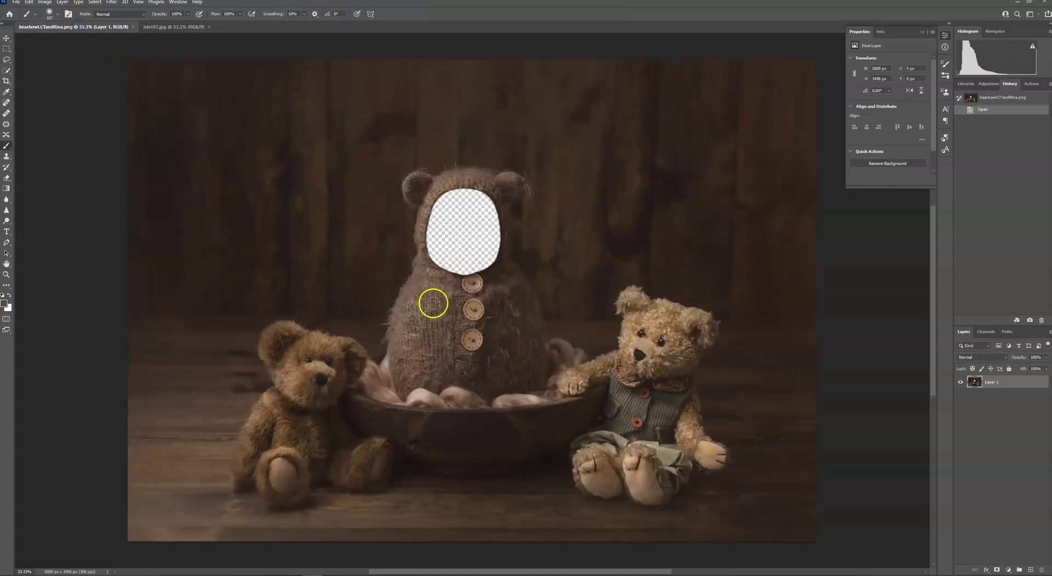
click(157, 25)
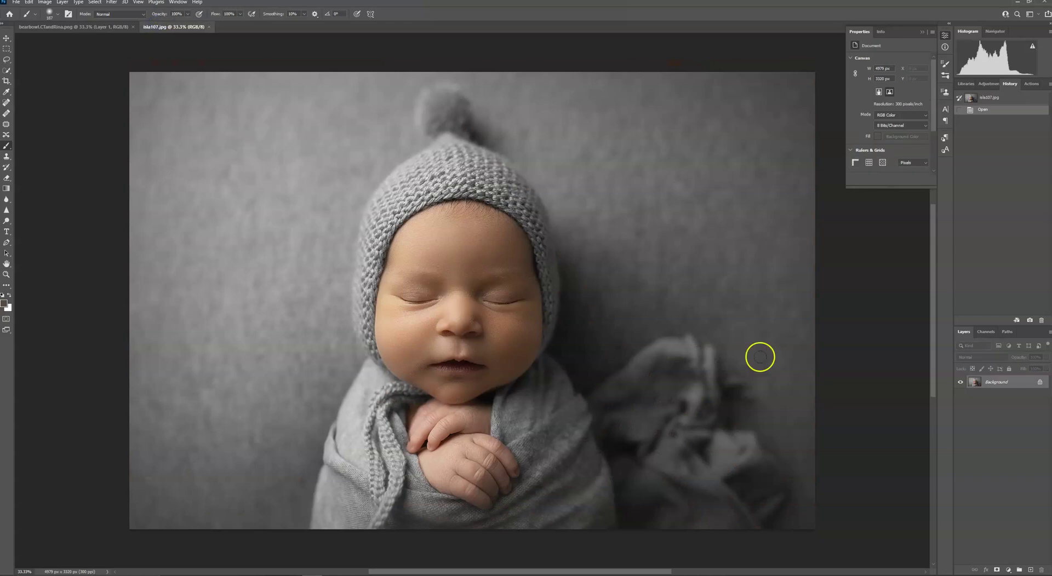
click(103, 28)
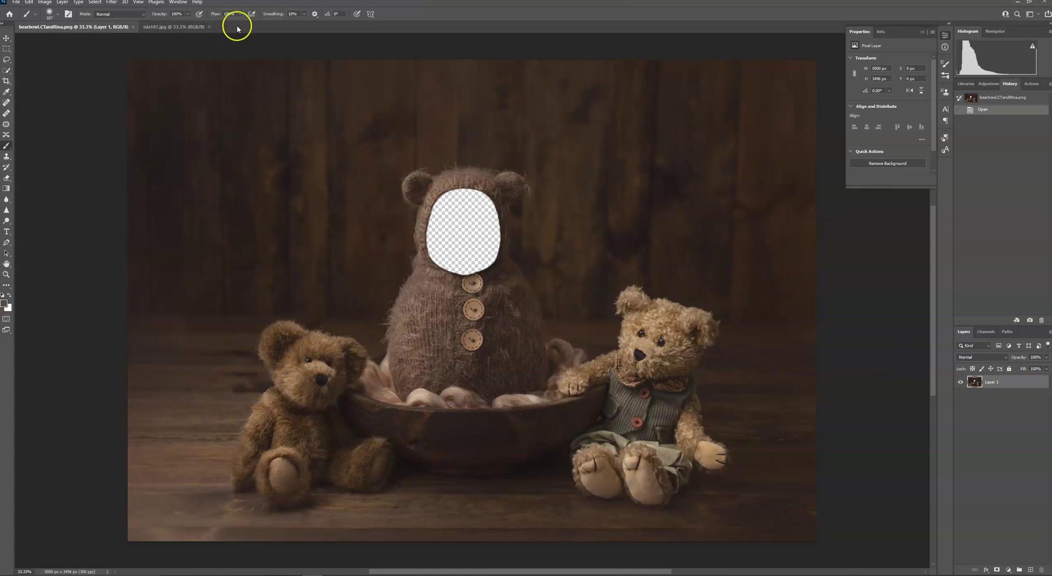
click(159, 27)
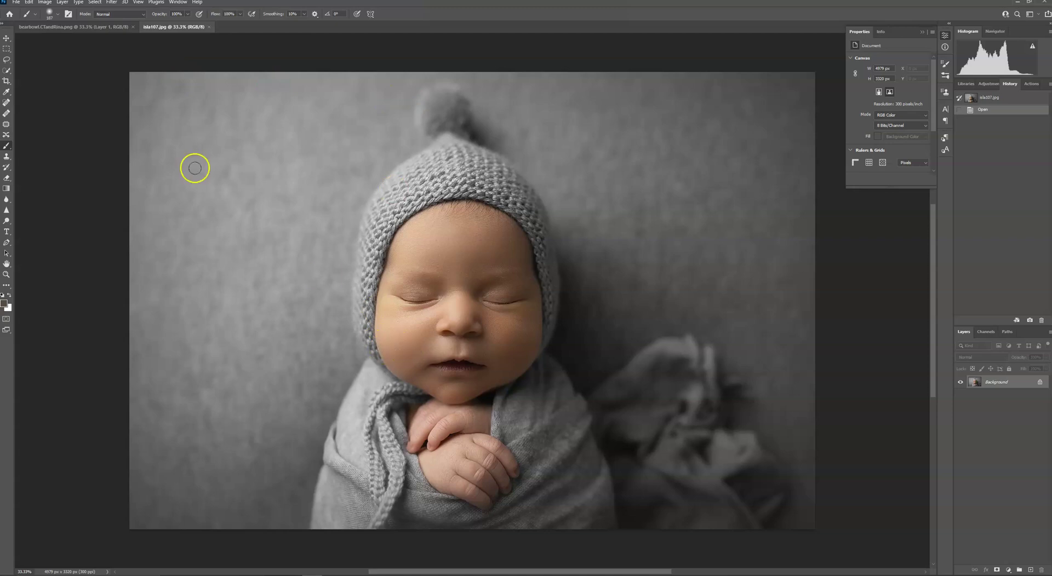
click(76, 27)
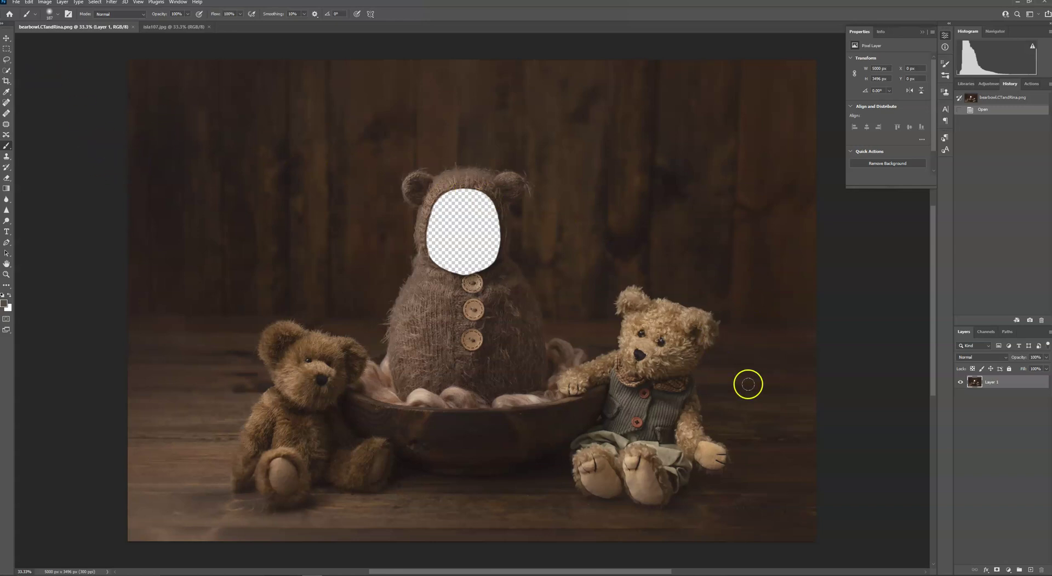
click(152, 28)
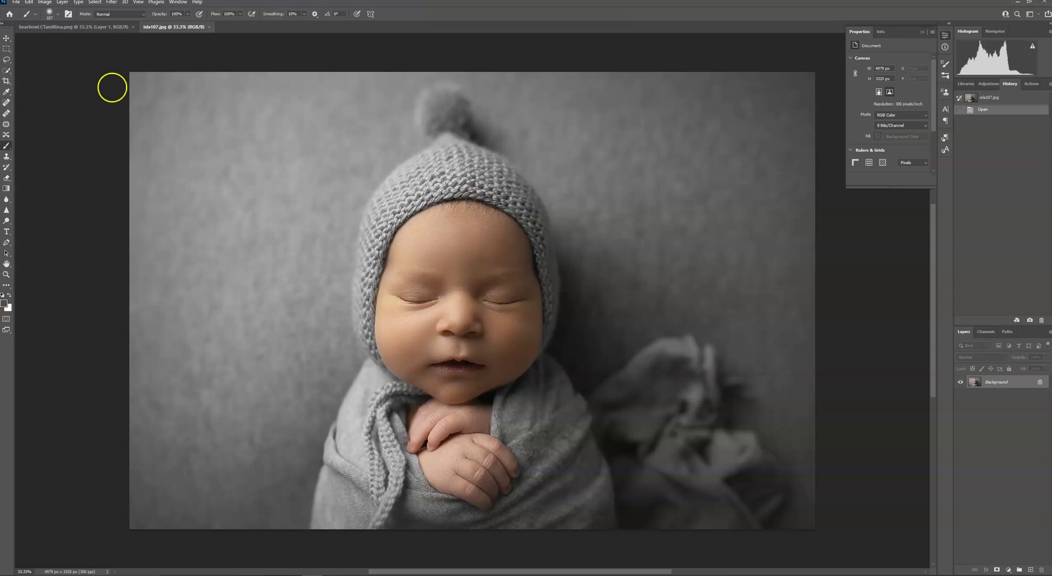
click(99, 27)
click(166, 27)
Step: Copy the entire newborn photo and paste it into the bear-outfit backdrop document
click(92, 2)
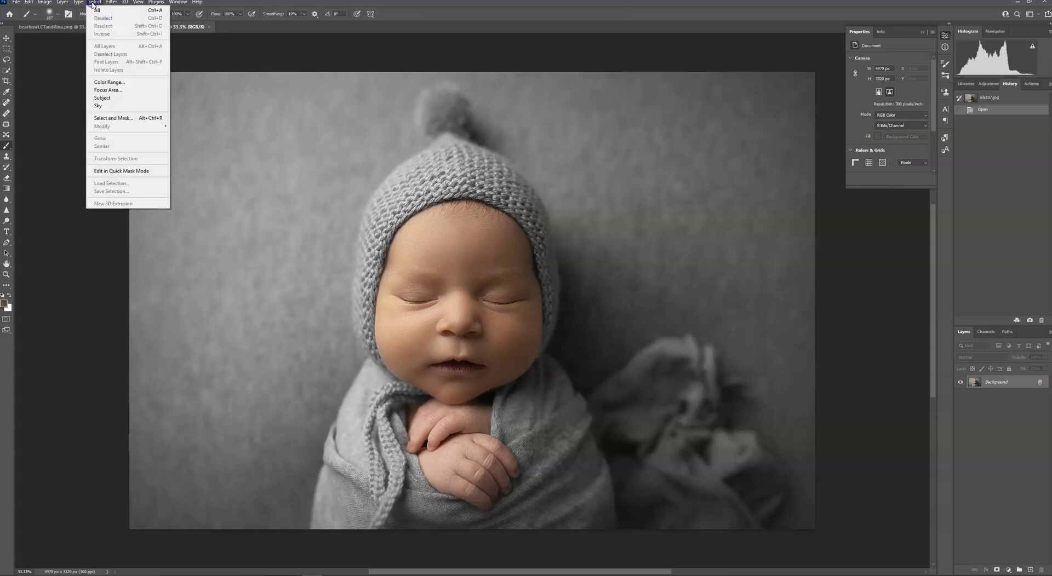
click(102, 9)
click(28, 2)
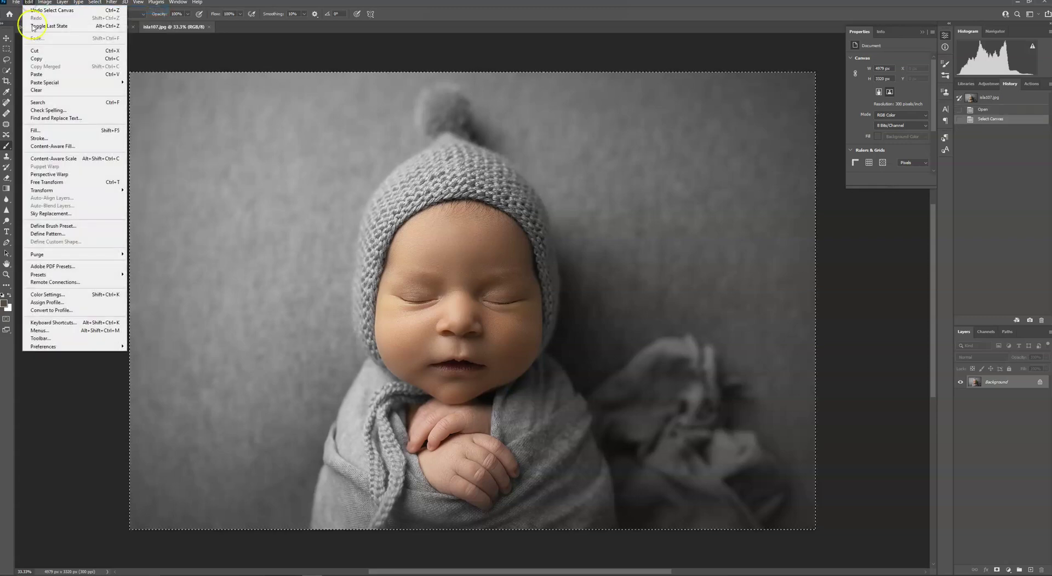
click(36, 59)
click(70, 26)
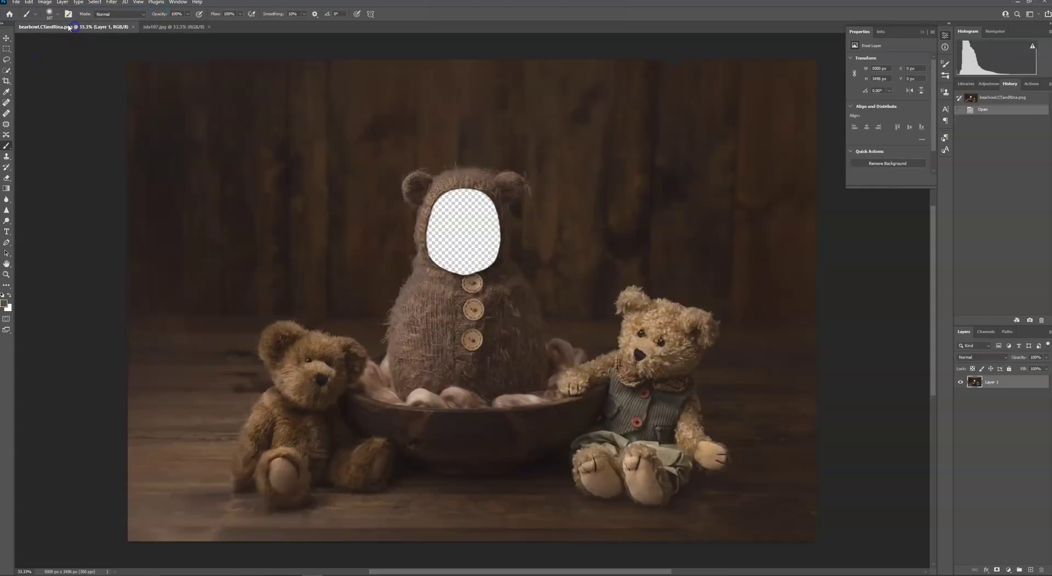
click(29, 2)
click(44, 77)
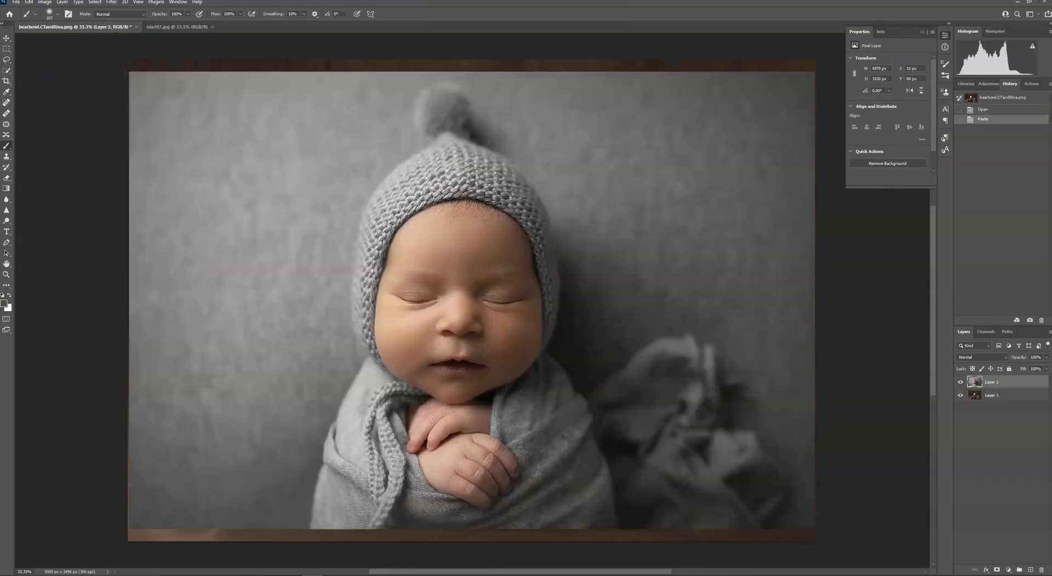
Step: Move the pasted newborn layer below the backdrop layer and scale it down so the baby's face fits the hood opening
drag(1012, 385, 1013, 400)
click(6, 38)
key(ctrl+t)
drag(129, 64, 581, 379)
drag(631, 422, 392, 204)
drag(576, 169, 642, 115)
drag(598, 146, 574, 161)
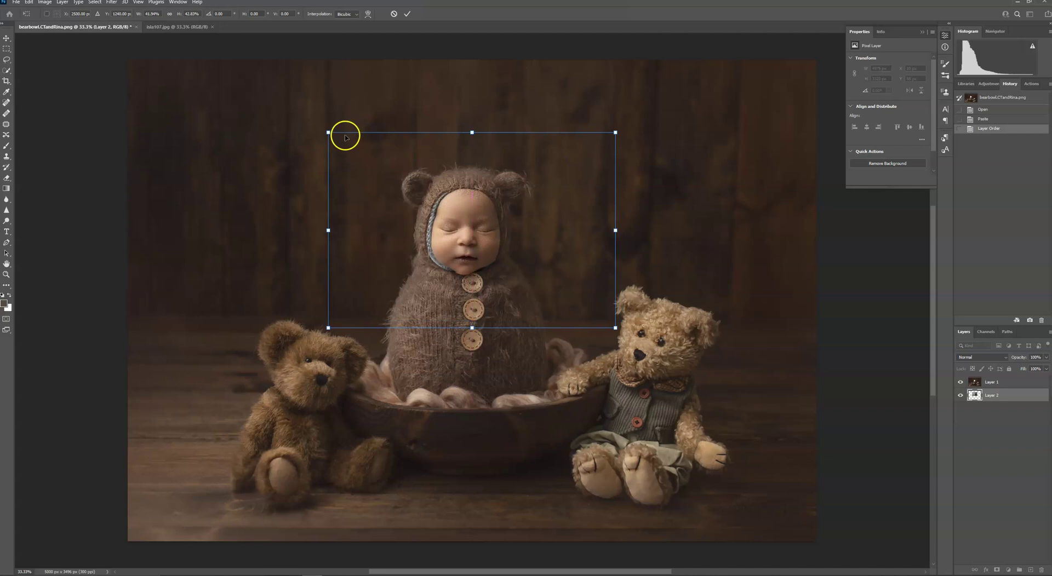
Step: Fine-tune the newborn layer to about 42% width, rotate it slightly counterclockwise so the face fills the opening, and apply the transform
drag(328, 132, 321, 131)
drag(640, 133, 639, 131)
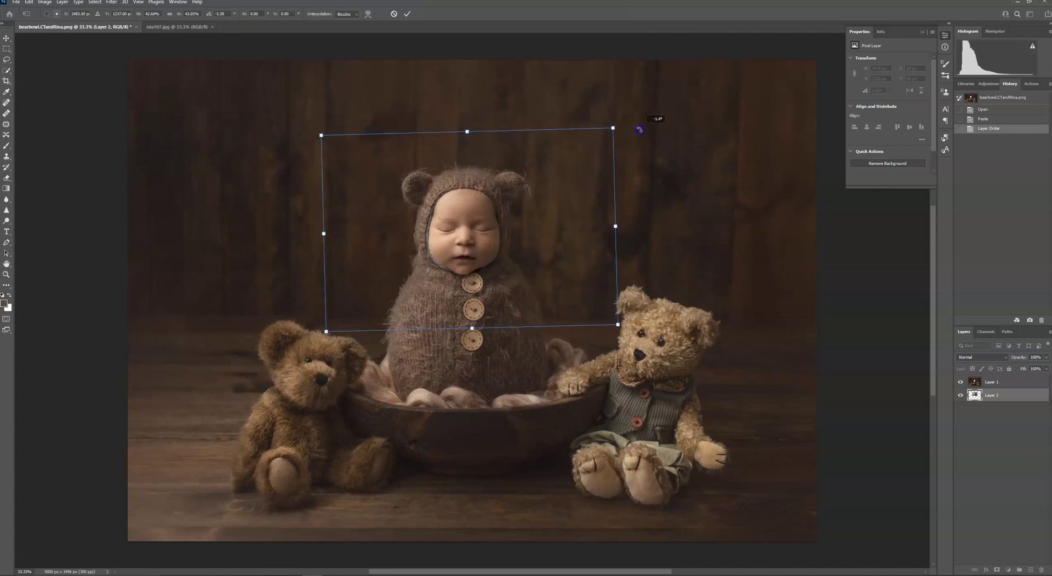
drag(321, 134, 321, 134)
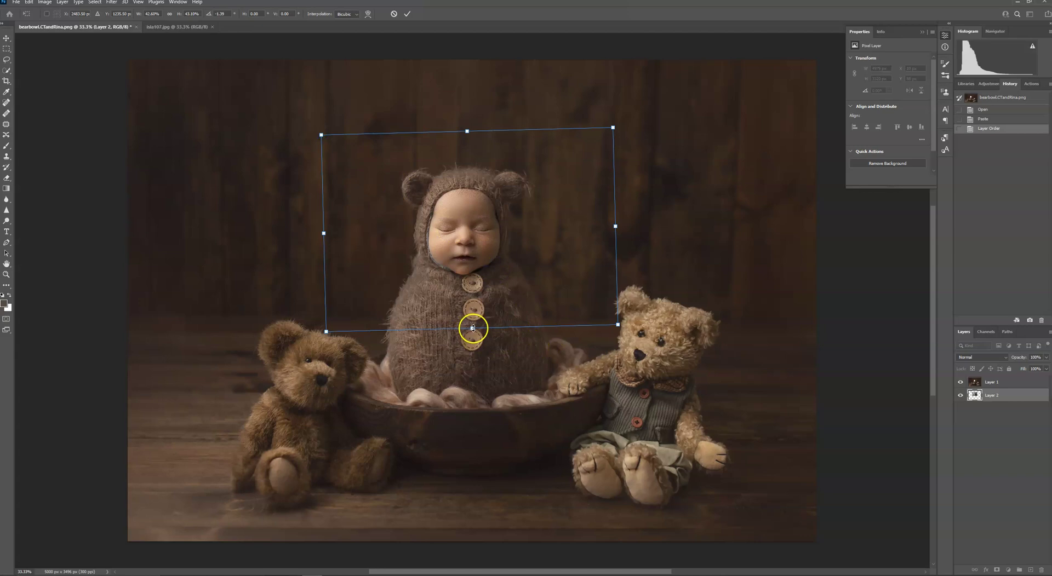
drag(473, 328, 473, 327)
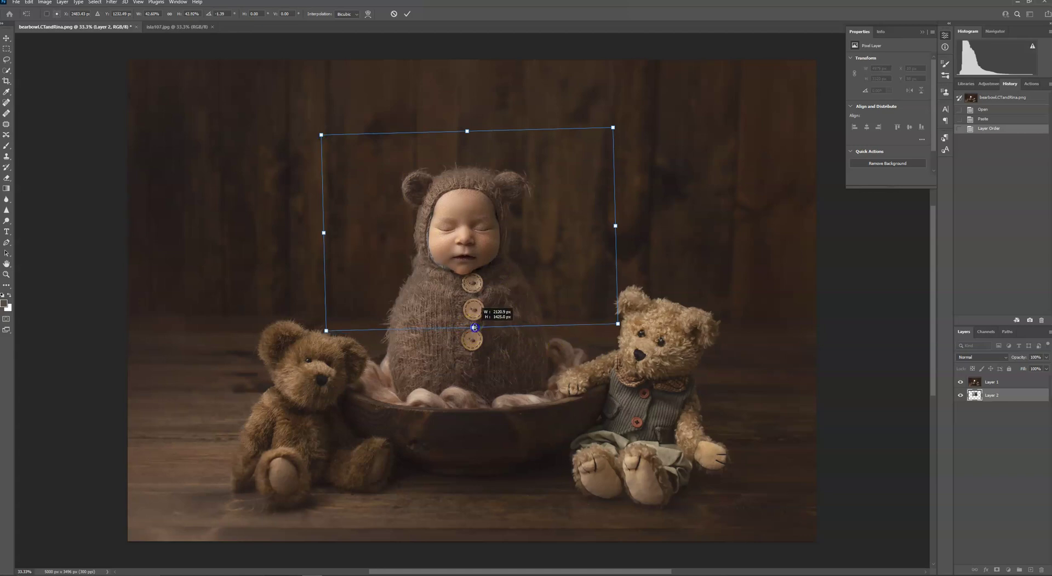
drag(619, 324, 619, 324)
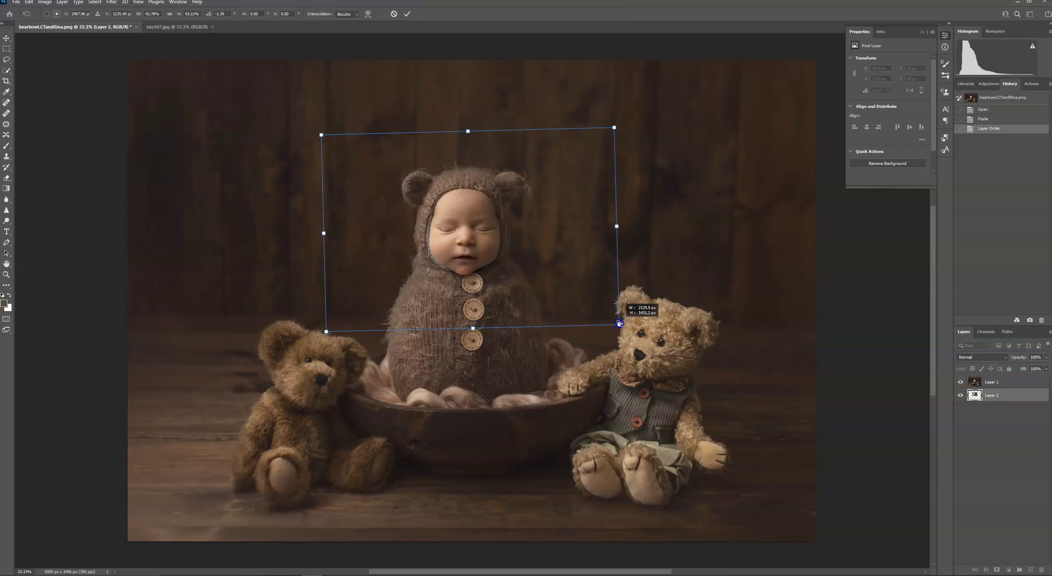
drag(615, 126, 611, 127)
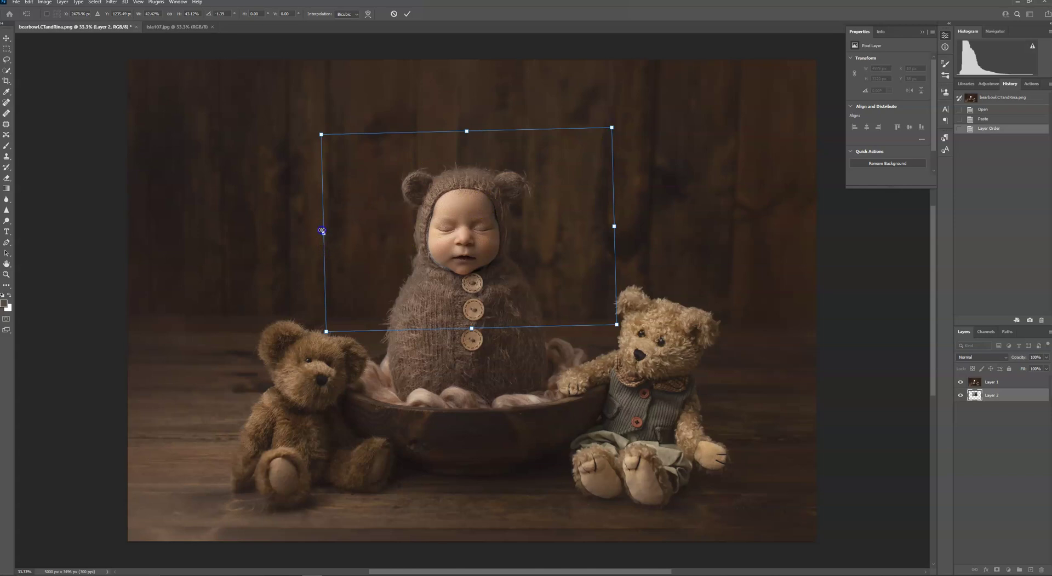
click(407, 14)
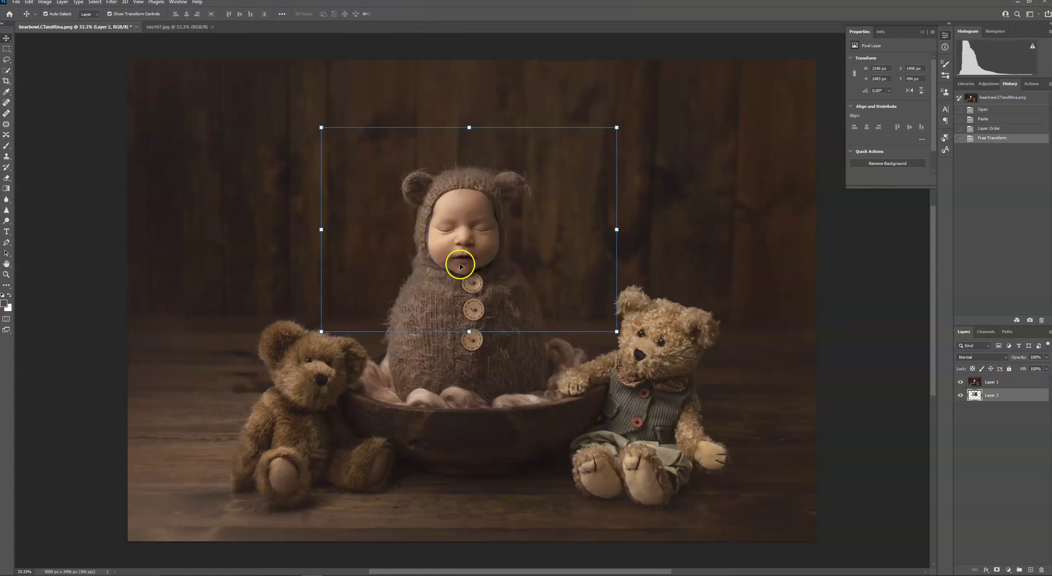
Step: Use Liquify on the backdrop layer to nudge the side and lower edges of the hood opening inward toward the face
click(990, 382)
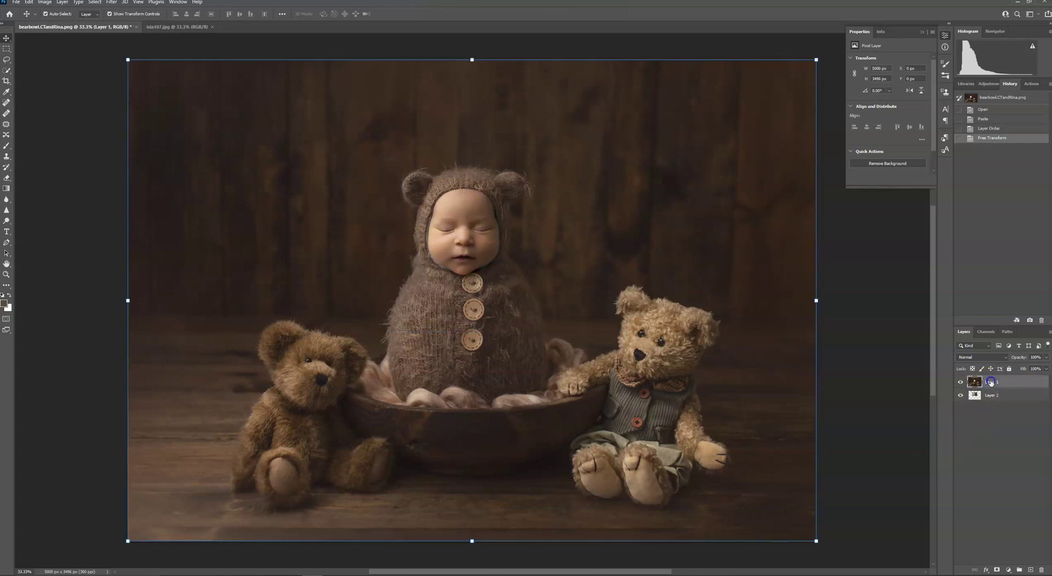
click(111, 2)
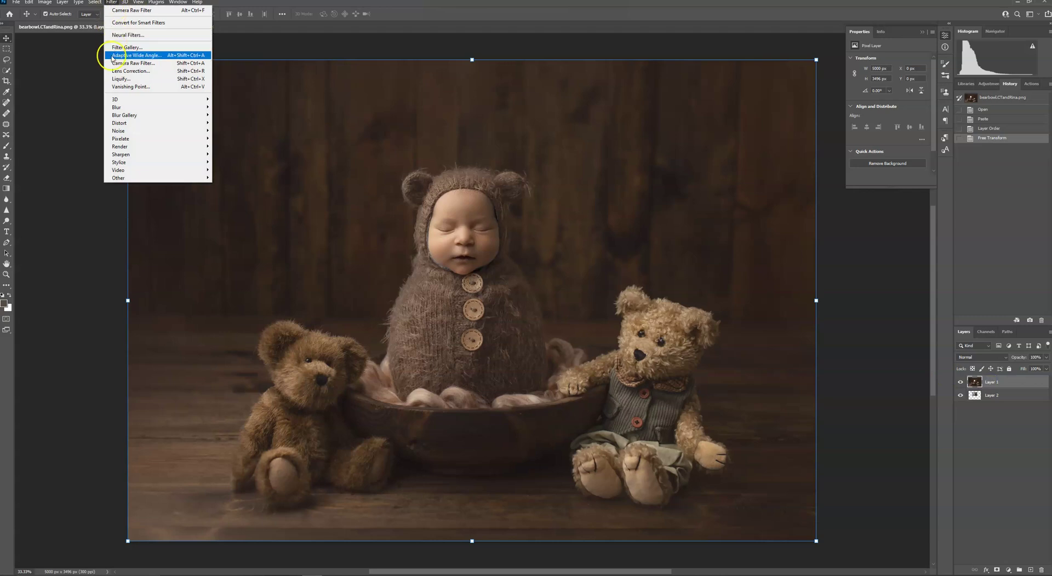
click(113, 80)
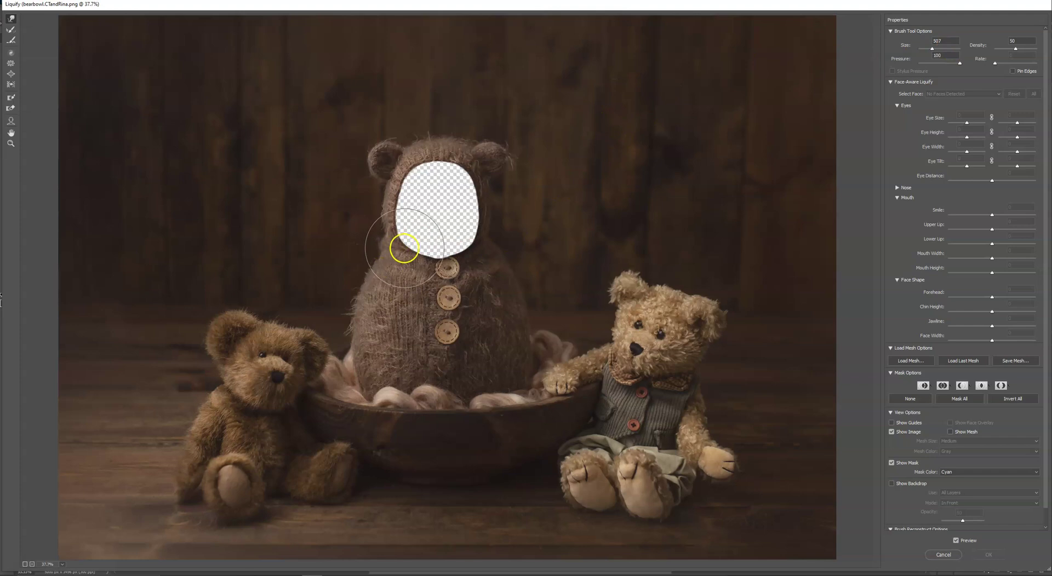
drag(406, 249, 402, 217)
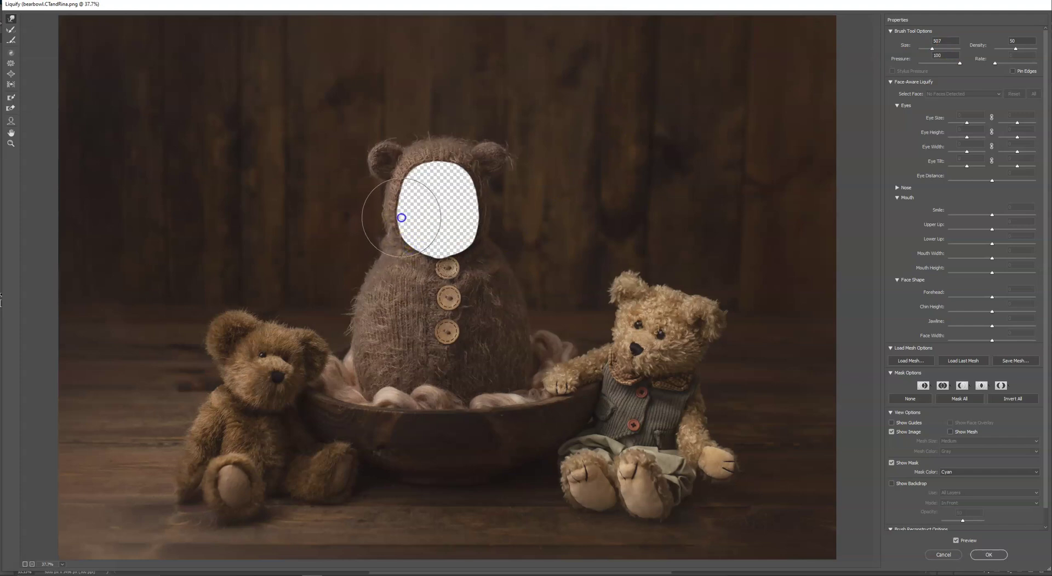
mouse_move(473, 246)
mouse_down()
mouse_move(480, 214)
mouse_move(446, 258)
mouse_move(482, 223)
mouse_move(464, 248)
mouse_up()
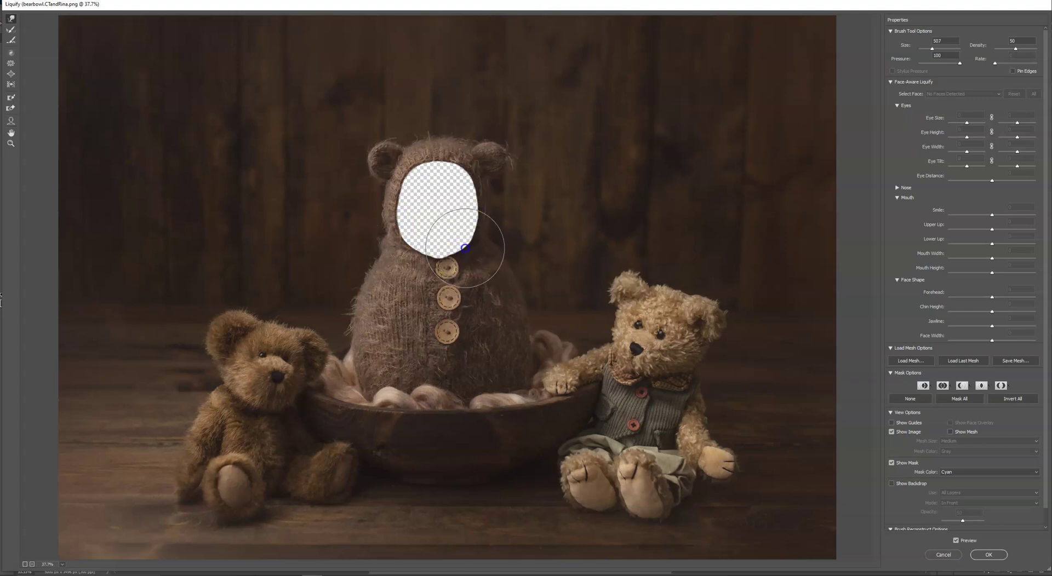
click(988, 555)
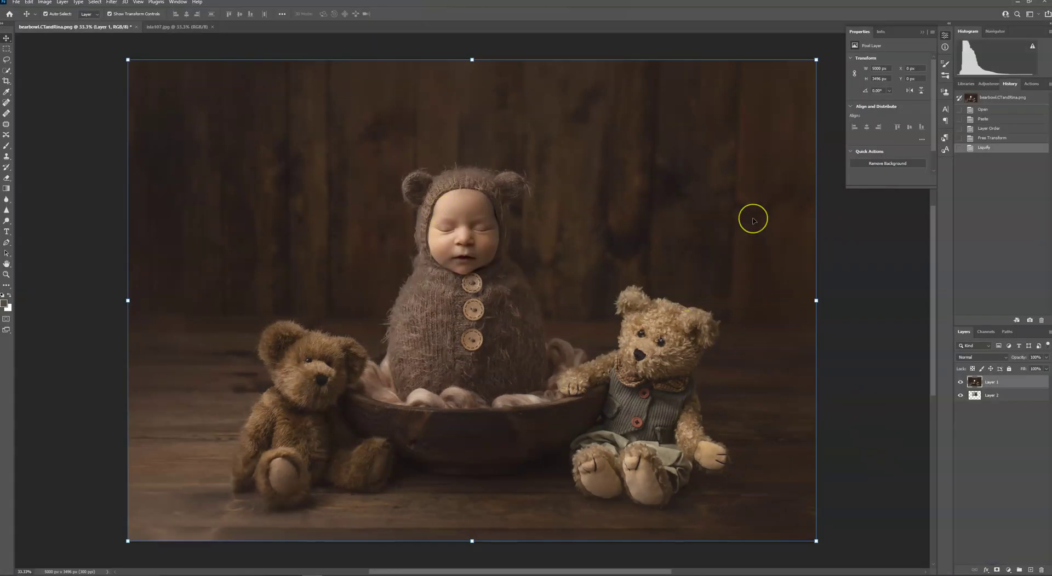
Step: Examine the edges of the baby's face against the hood at 200% zoom for leftover gaps
key(ctrl+plus)
key(ctrl+plus)
key(ctrl+plus)
key(ctrl+plus)
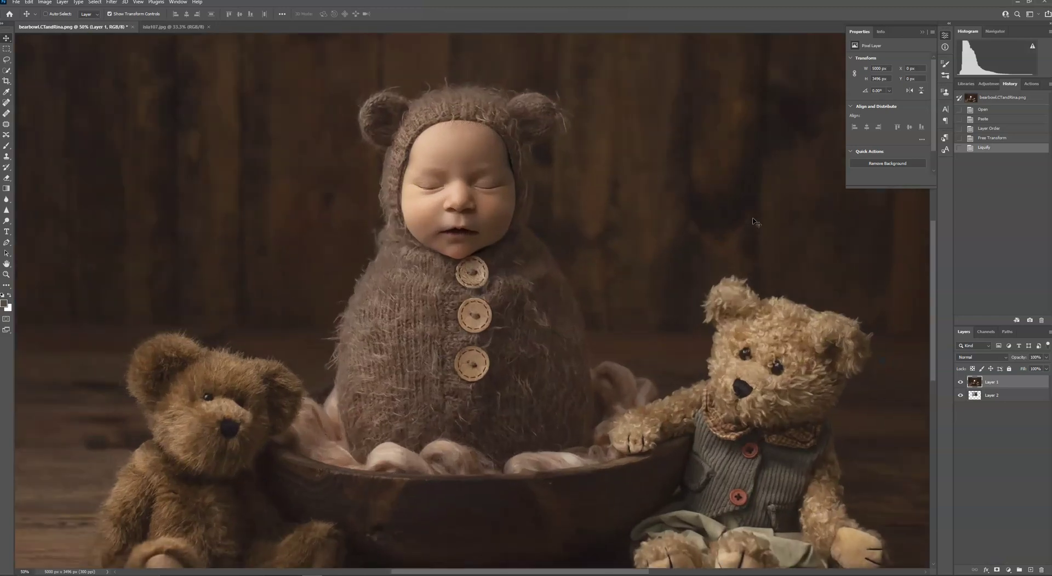
drag(459, 153, 507, 430)
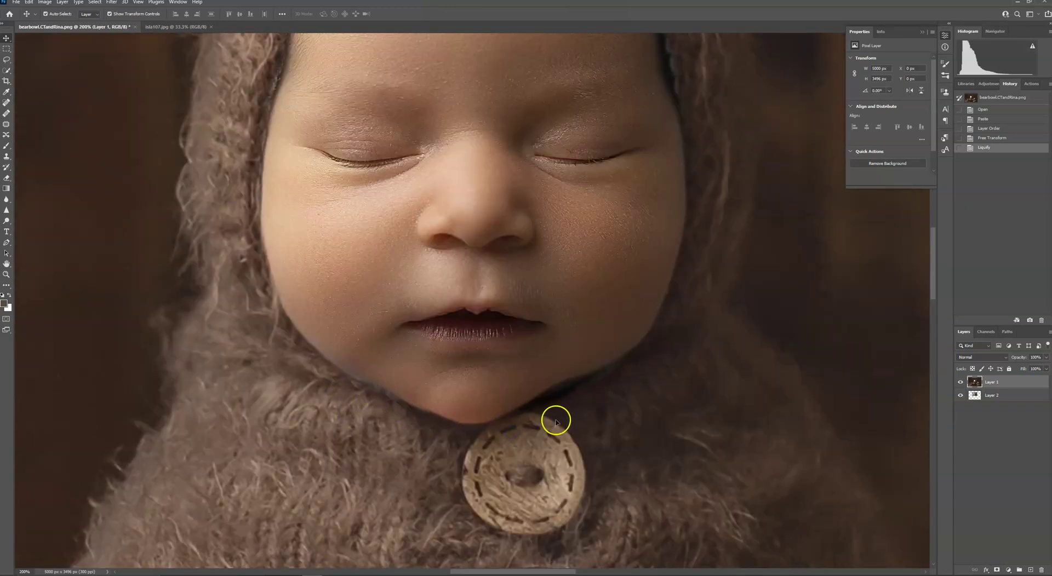
drag(465, 265, 500, 394)
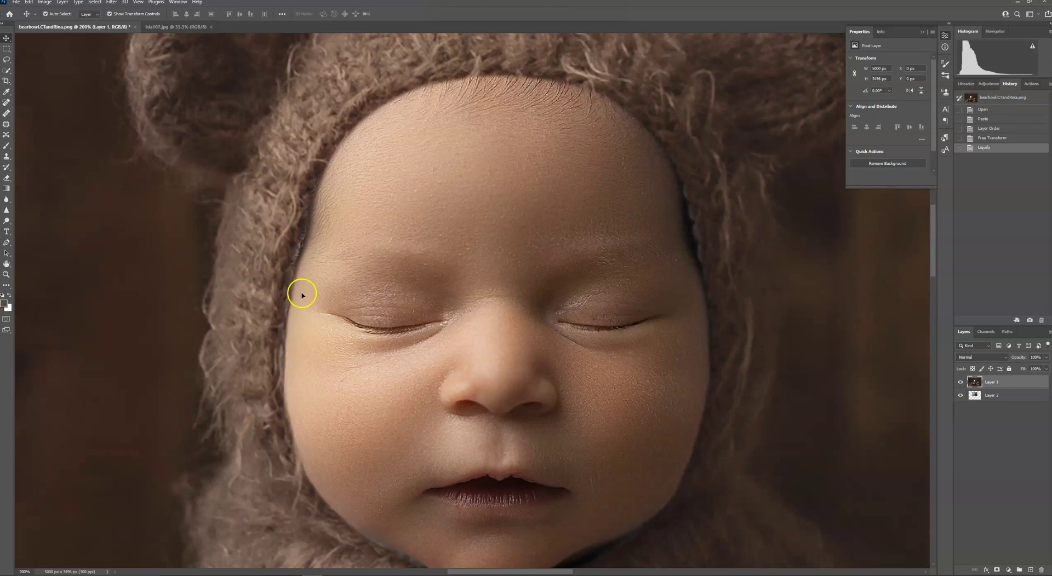
drag(555, 202, 409, 190)
drag(575, 424, 634, 425)
drag(447, 248, 477, 288)
Step: Choose the Clone Stamp tool and duplicate the newborn layer for retouching
click(6, 157)
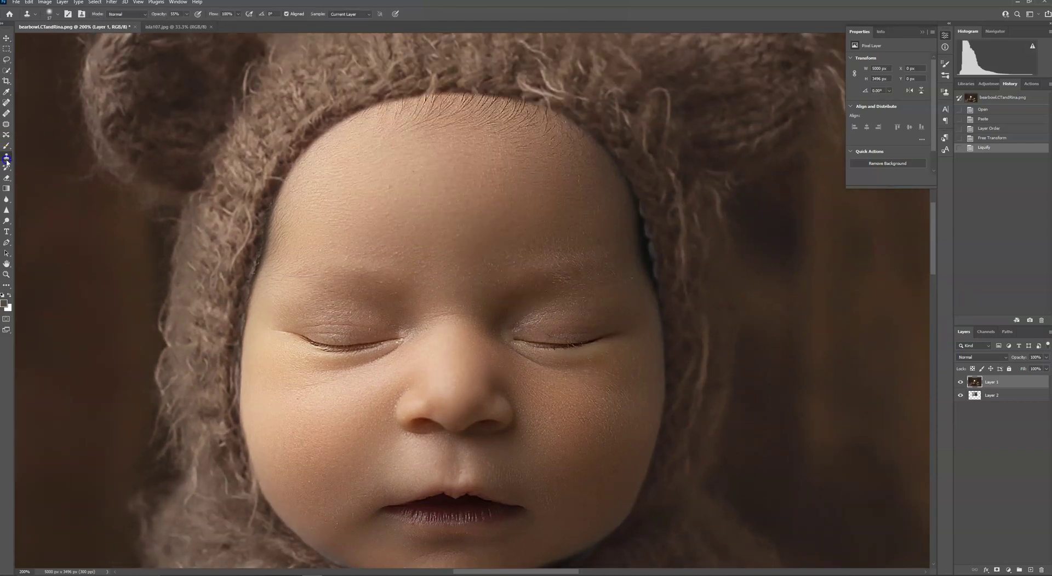
click(996, 393)
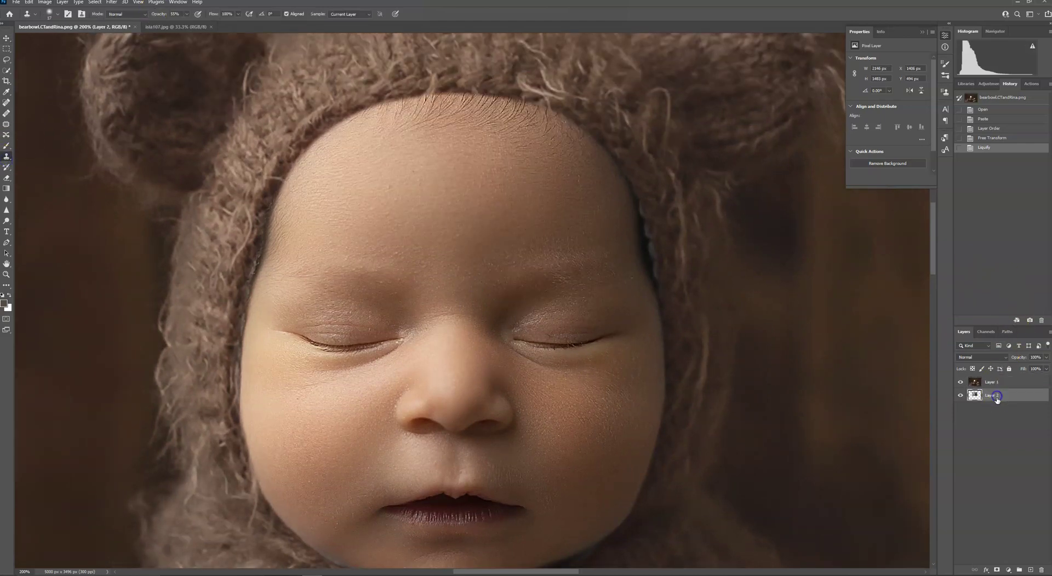
drag(1004, 402, 1032, 570)
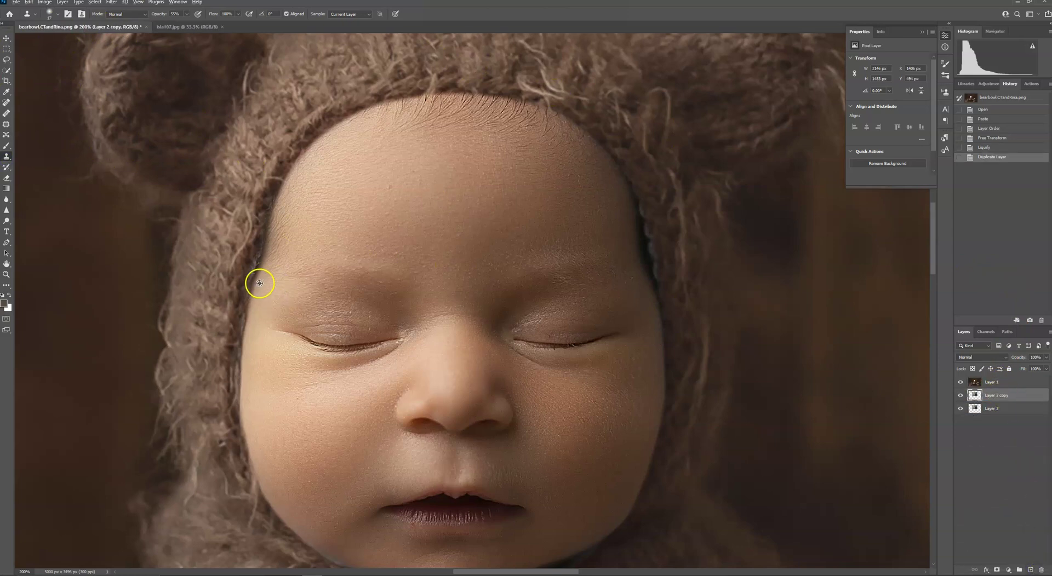
drag(250, 301, 265, 265)
click(28, 2)
click(44, 10)
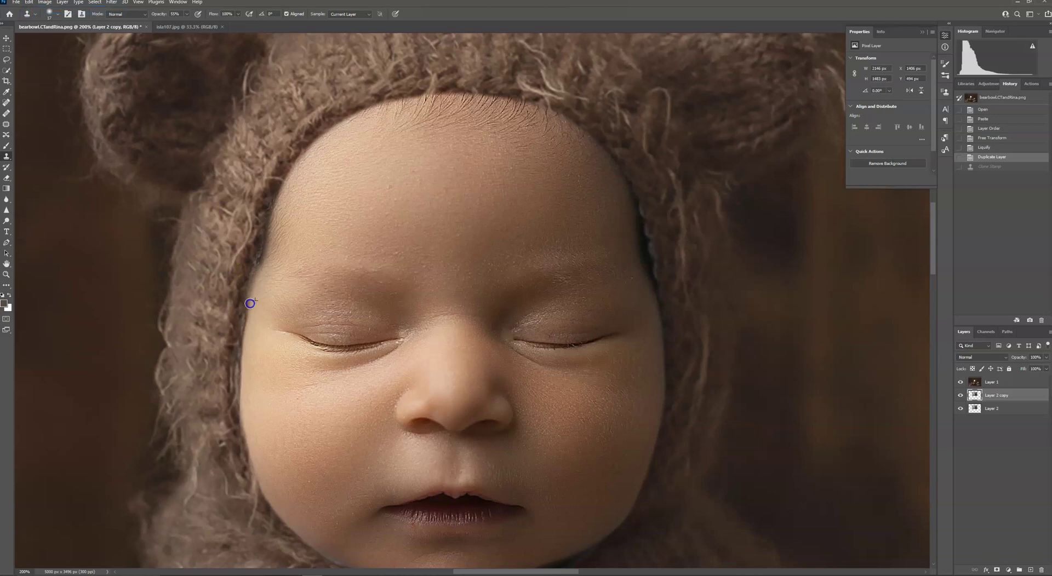
Step: Clone skin on the duplicated newborn layer over the old bonnet edge along the temple and cheek on the image's left side
drag(249, 298, 264, 262)
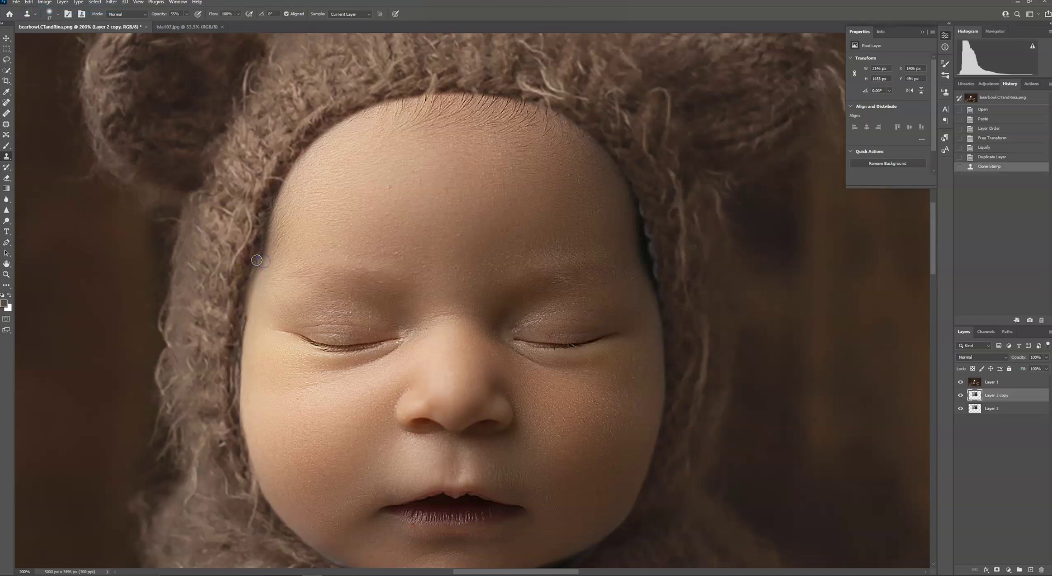
drag(253, 319, 260, 265)
drag(252, 300, 249, 310)
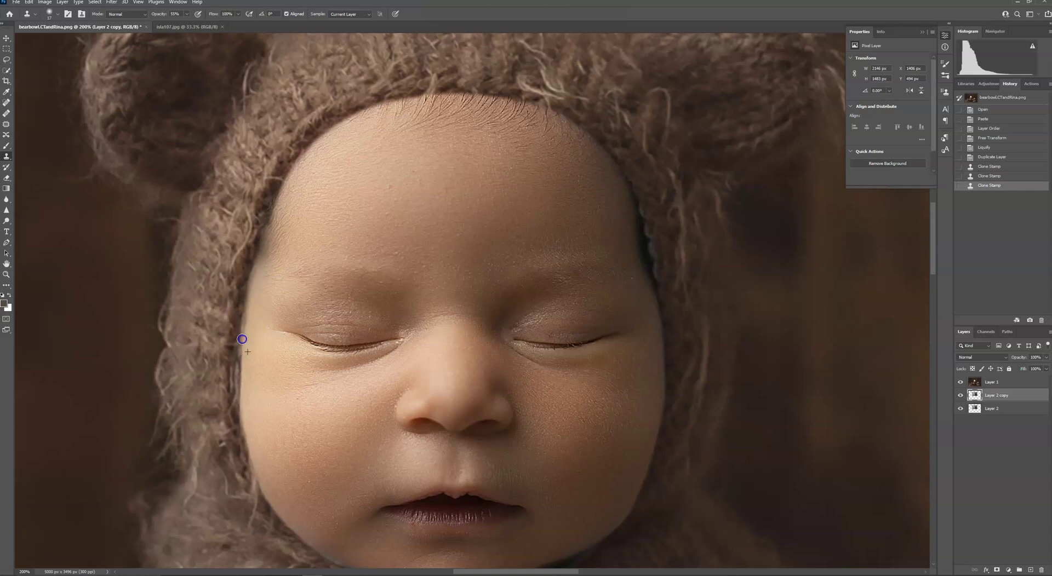
drag(243, 400, 241, 403)
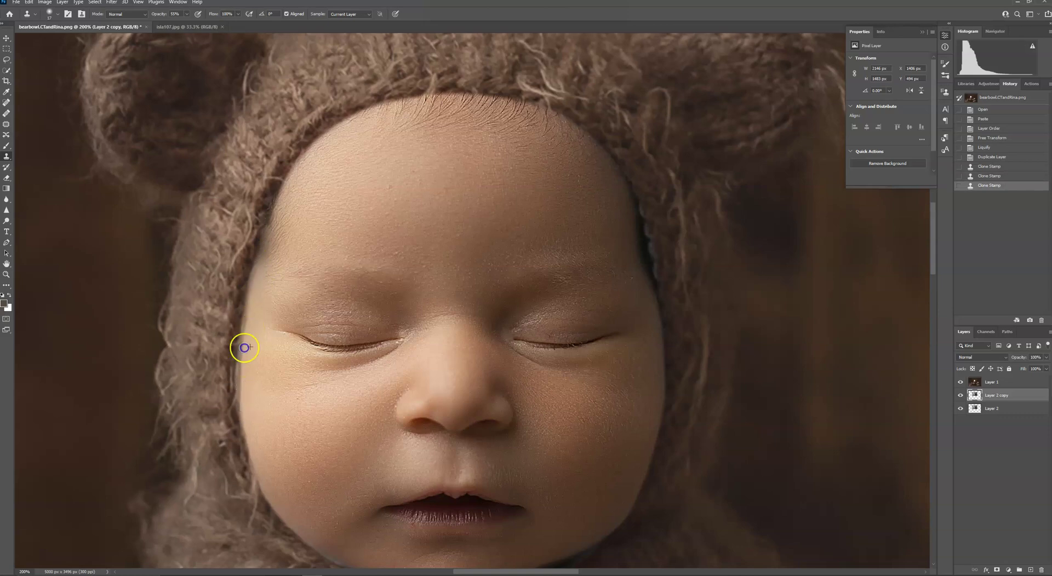
drag(244, 347, 244, 350)
Step: Raise the Clone Stamp opacity to 100% and clone skin over the face edge along the temple and cheek on the image's left side
click(187, 15)
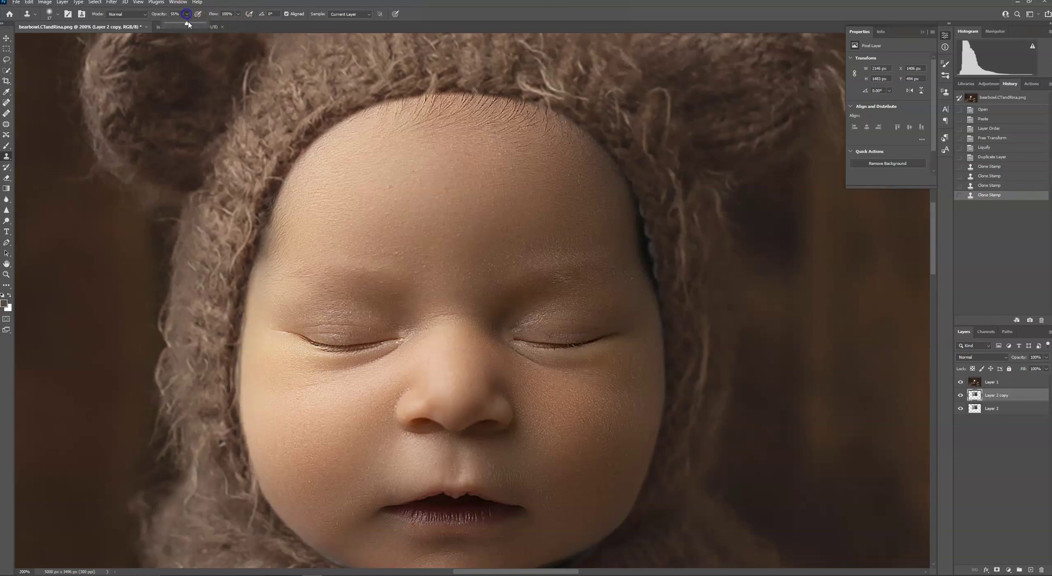
click(241, 384)
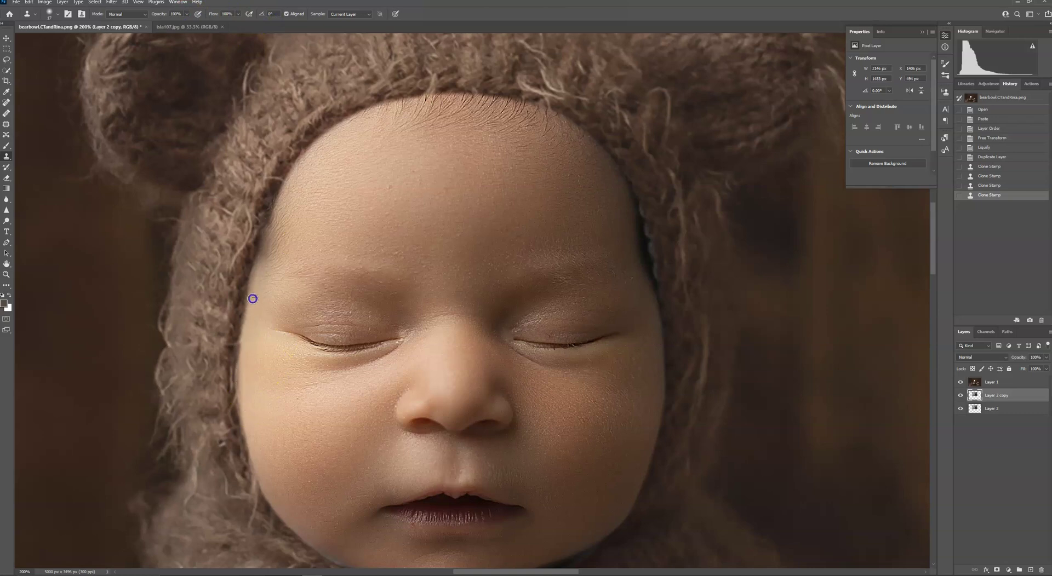
drag(254, 272, 255, 270)
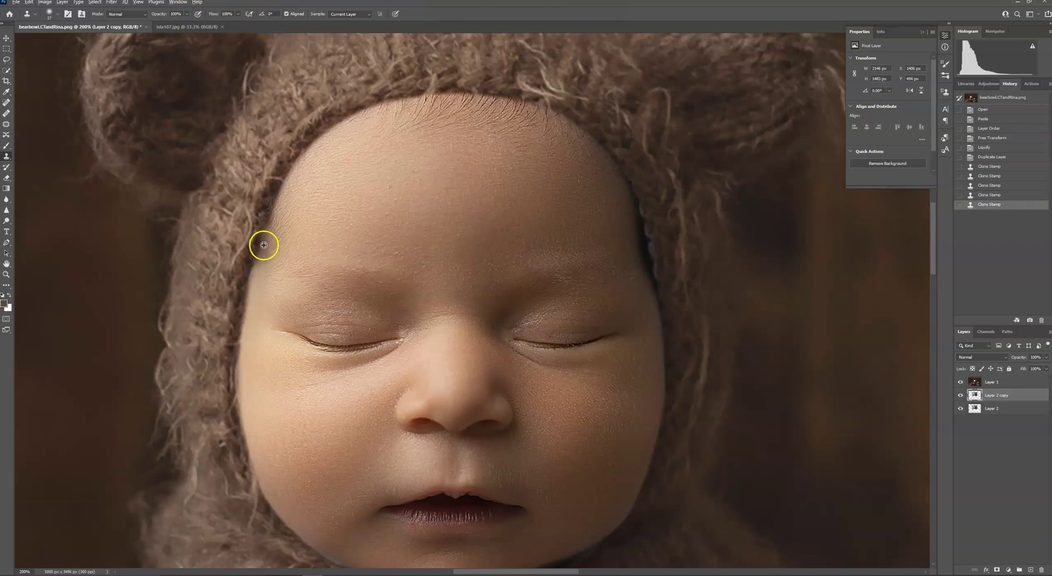
mouse_move(252, 261)
mouse_down()
mouse_move(267, 245)
mouse_move(263, 262)
mouse_move(271, 220)
mouse_move(244, 324)
mouse_up()
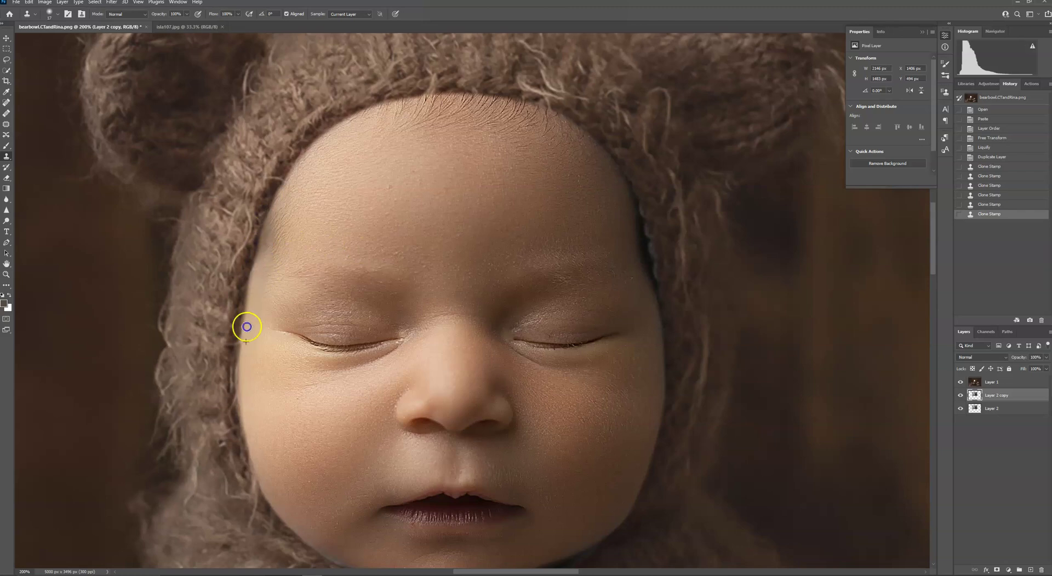
Step: Clone skin over the dark gap between face and hood along the forehead, temple and cheek on the image's right side
drag(353, 496, 350, 425)
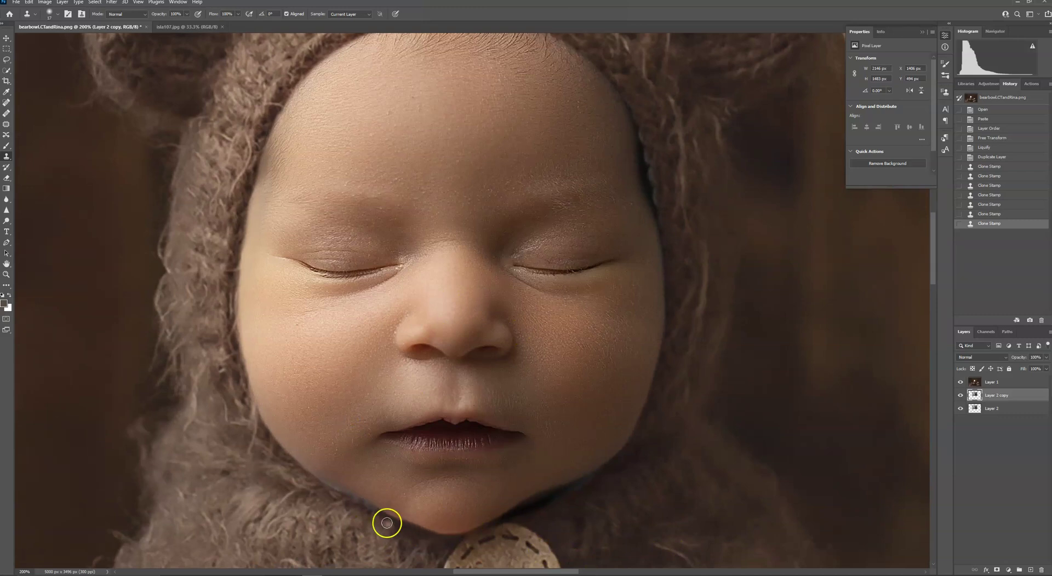
drag(569, 315, 537, 430)
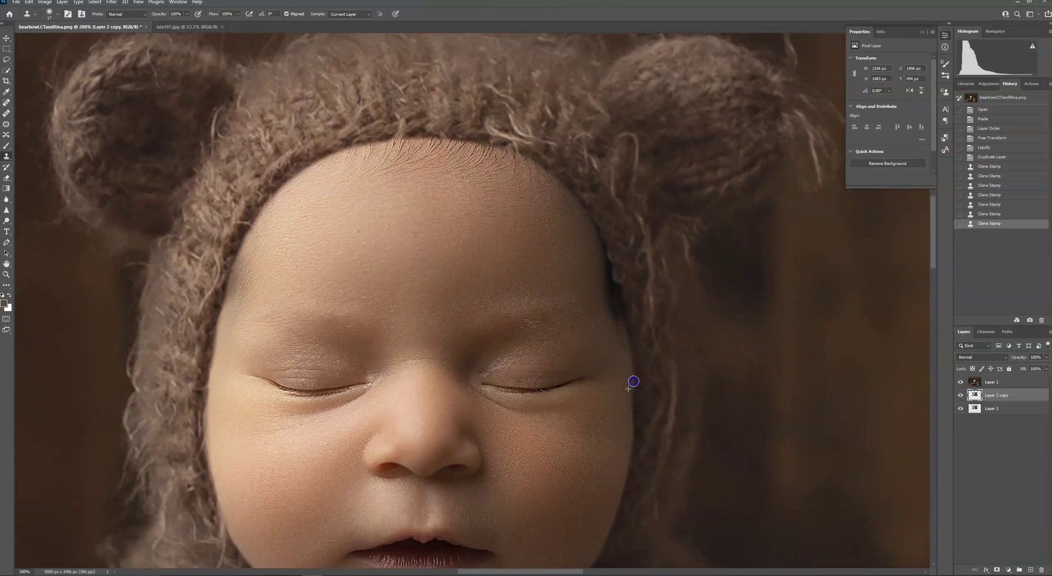
alt+click(614, 320)
drag(619, 336, 605, 277)
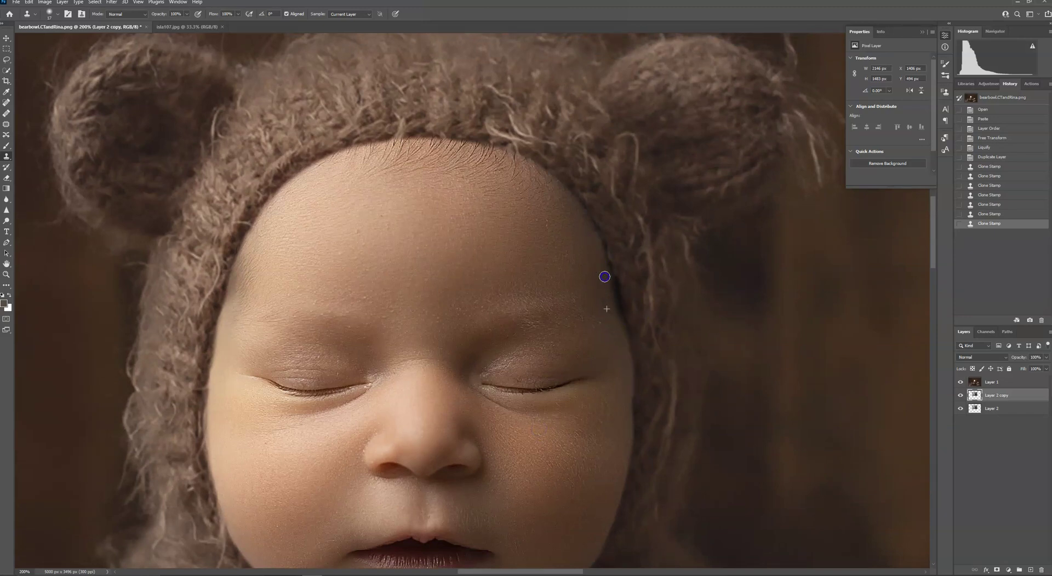
drag(635, 392, 637, 465)
mouse_move(571, 189)
mouse_down()
mouse_move(579, 228)
mouse_move(532, 161)
mouse_move(603, 239)
mouse_up()
Step: Smooth the cloned skin at the temple and cheek on the image's right side using the Healing Brush with a smaller tip
click(6, 125)
click(50, 14)
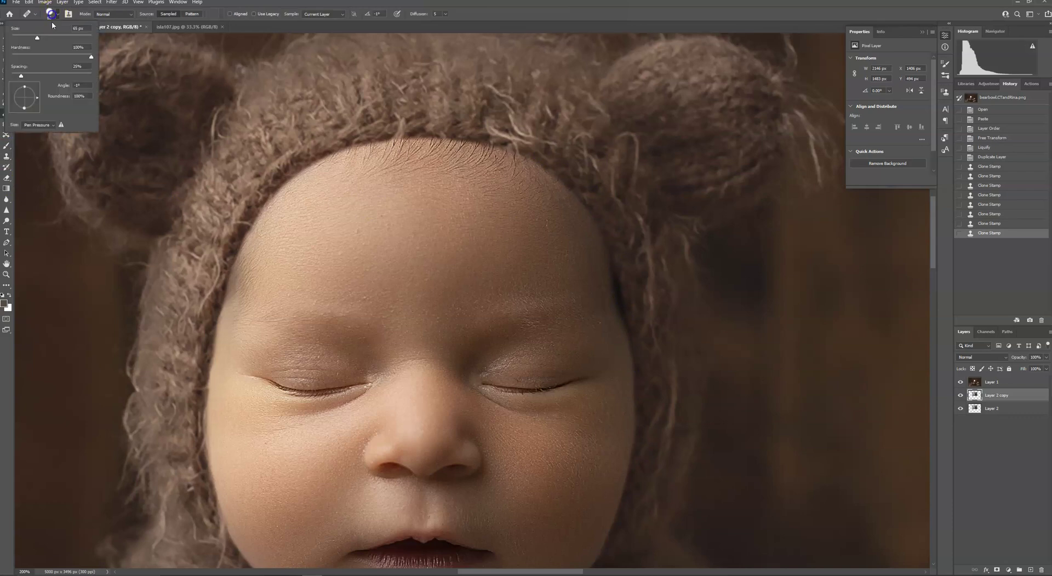
drag(23, 38, 23, 39)
click(602, 338)
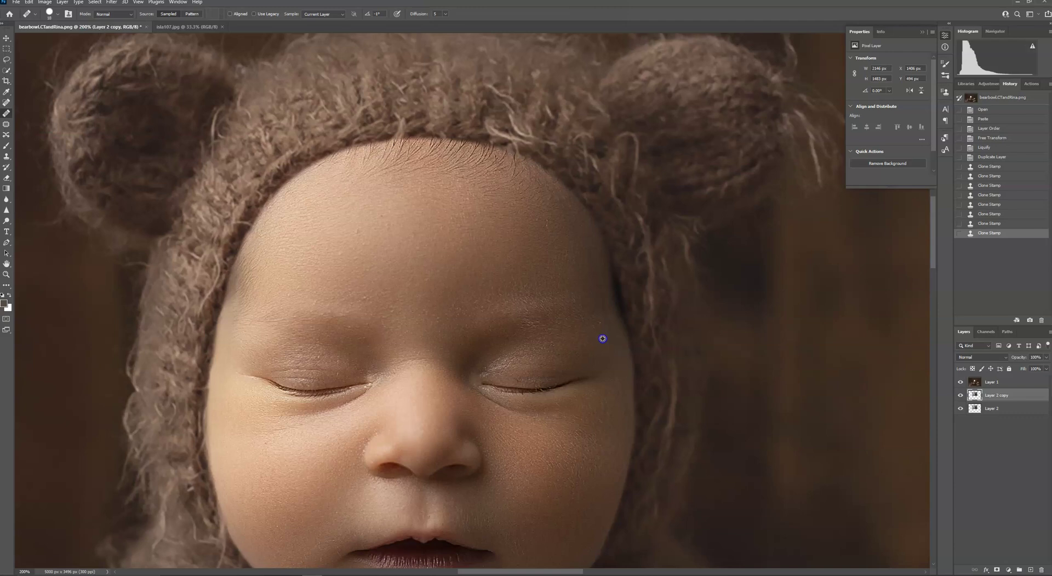
drag(619, 347, 618, 350)
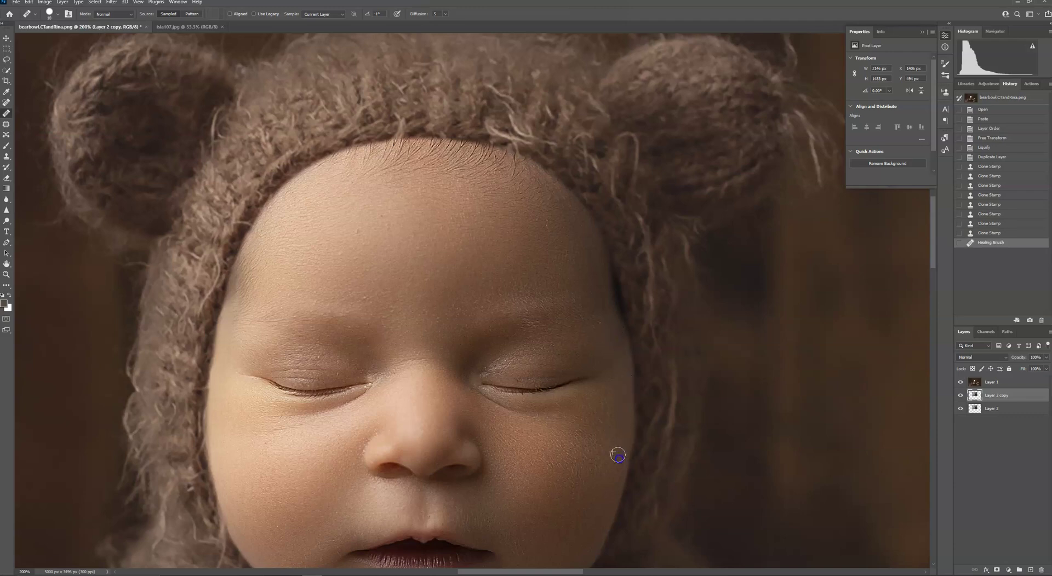
drag(618, 455, 618, 459)
alt+click(606, 337)
drag(608, 314, 599, 291)
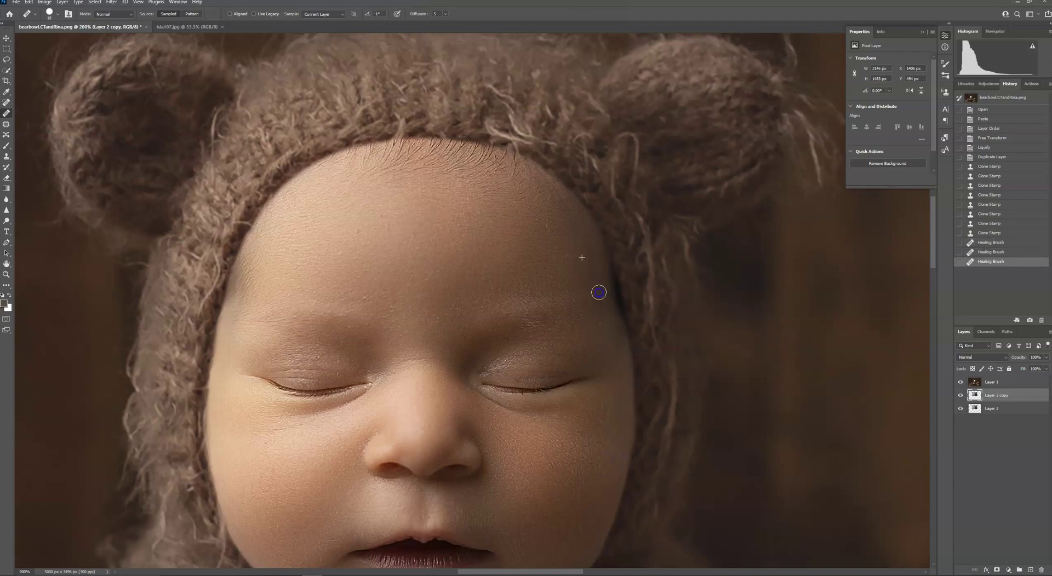
click(591, 287)
click(591, 277)
click(603, 308)
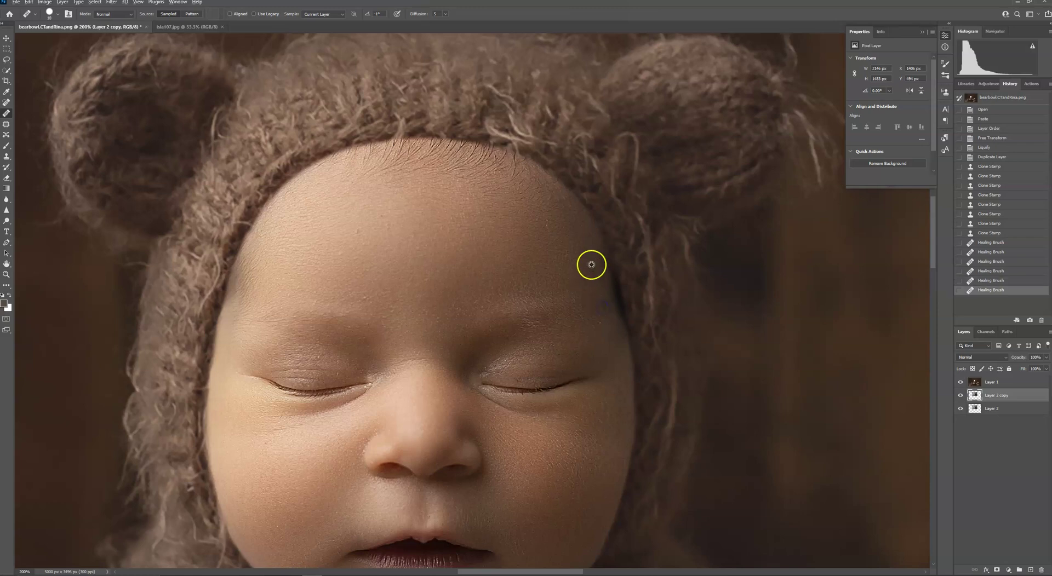
click(606, 309)
Step: Soften the newborn layer's outer edge around the forehead and both temples with the Blur tool at 100% strength
mouse_move(584, 459)
mouse_down()
mouse_move(619, 326)
mouse_move(629, 427)
mouse_up()
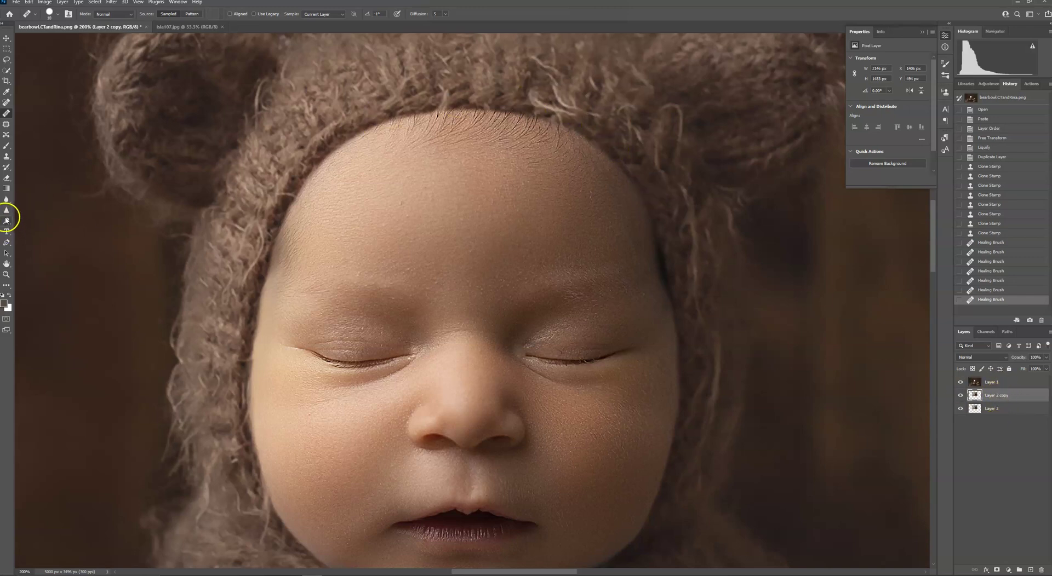
click(7, 200)
click(441, 106)
click(594, 101)
click(726, 158)
click(750, 245)
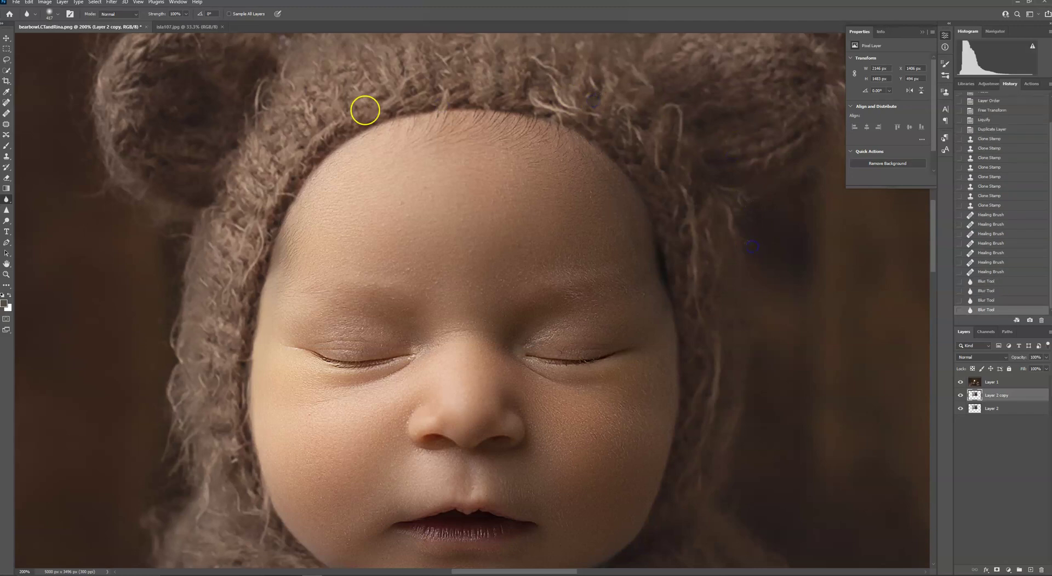
click(226, 125)
click(160, 208)
click(147, 279)
click(201, 403)
Step: Blur the newborn layer's outer edge along the lower cheeks, the jaw and the cheek on the image's right side
drag(321, 400, 345, 238)
click(224, 411)
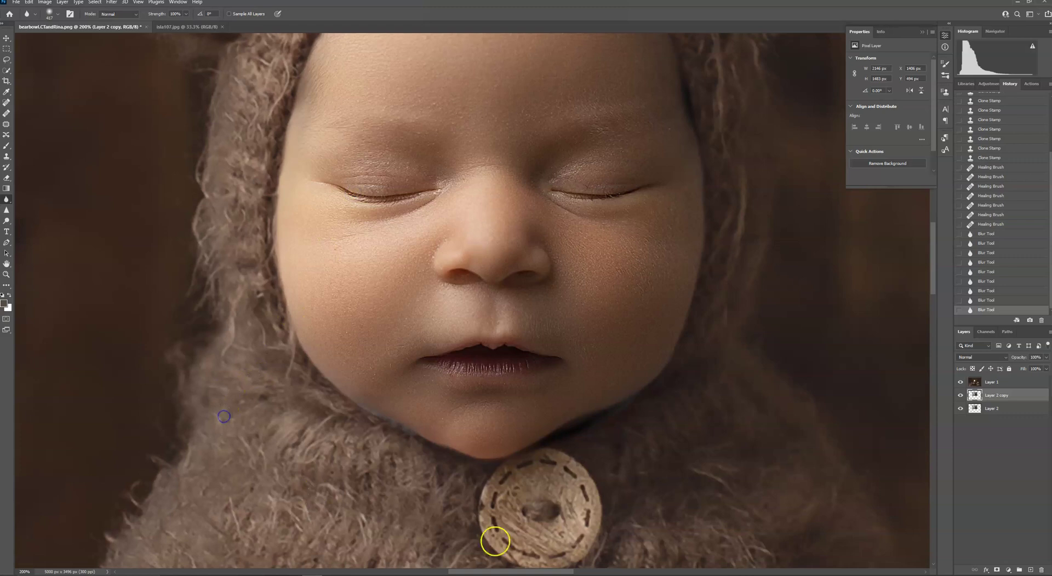
click(746, 444)
click(788, 322)
drag(745, 258, 720, 403)
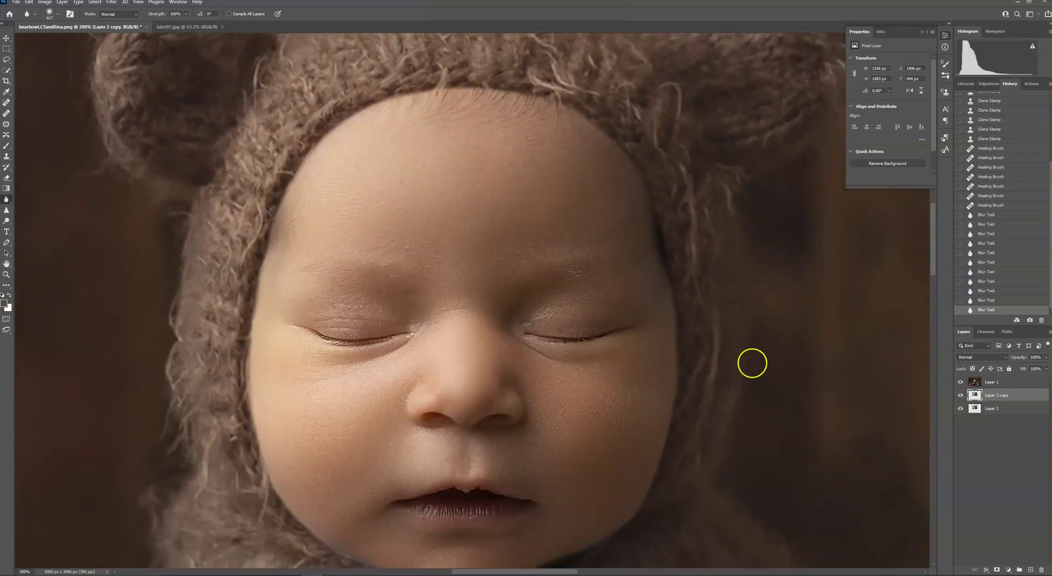
Step: Use Liquify on the backdrop layer with a 215 brush to nudge the lower edge of the hood opening up toward the chin
scroll(726, 410, down, 3)
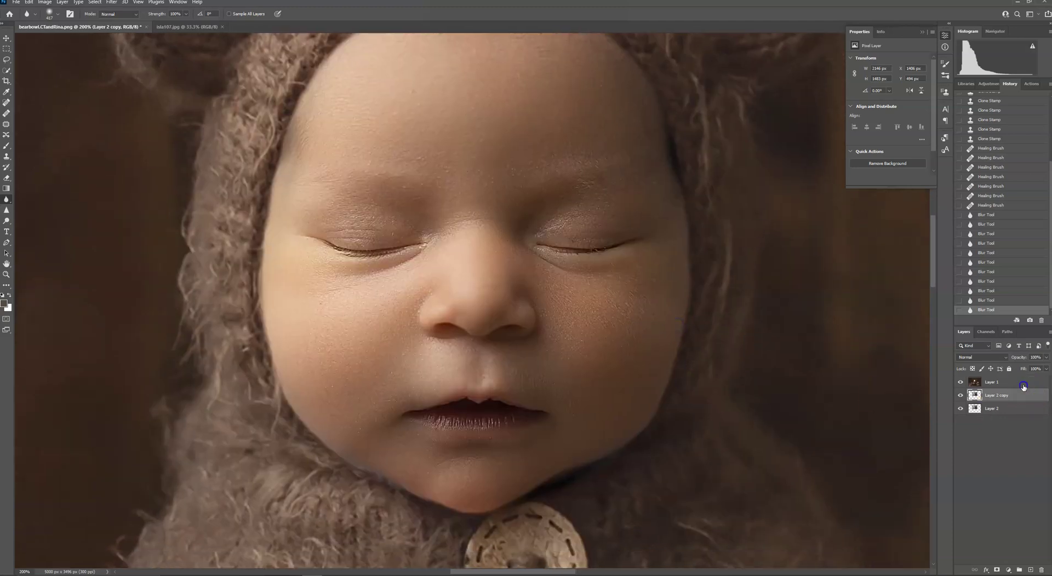
click(1023, 385)
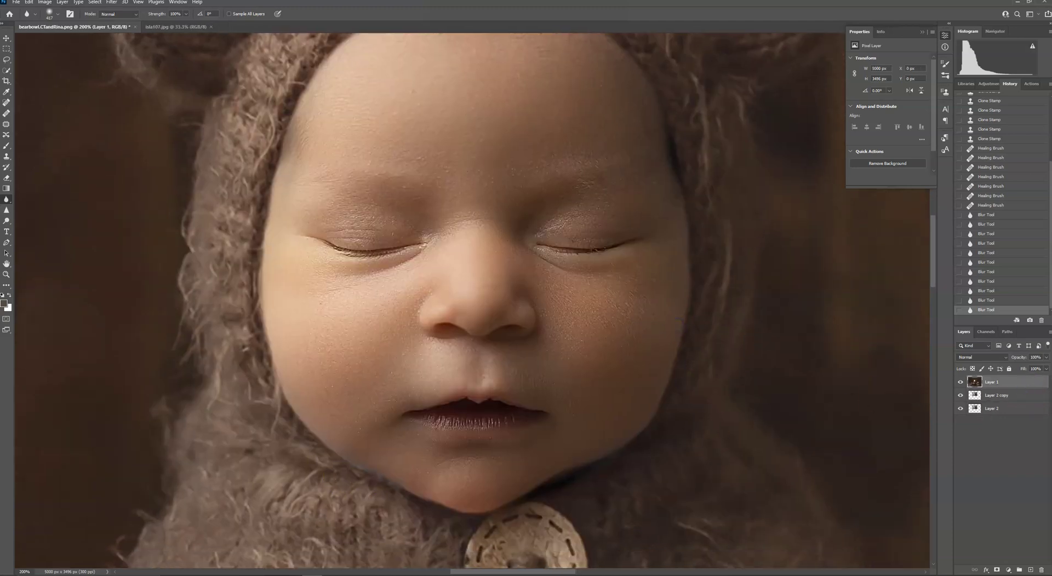
click(110, 4)
click(130, 80)
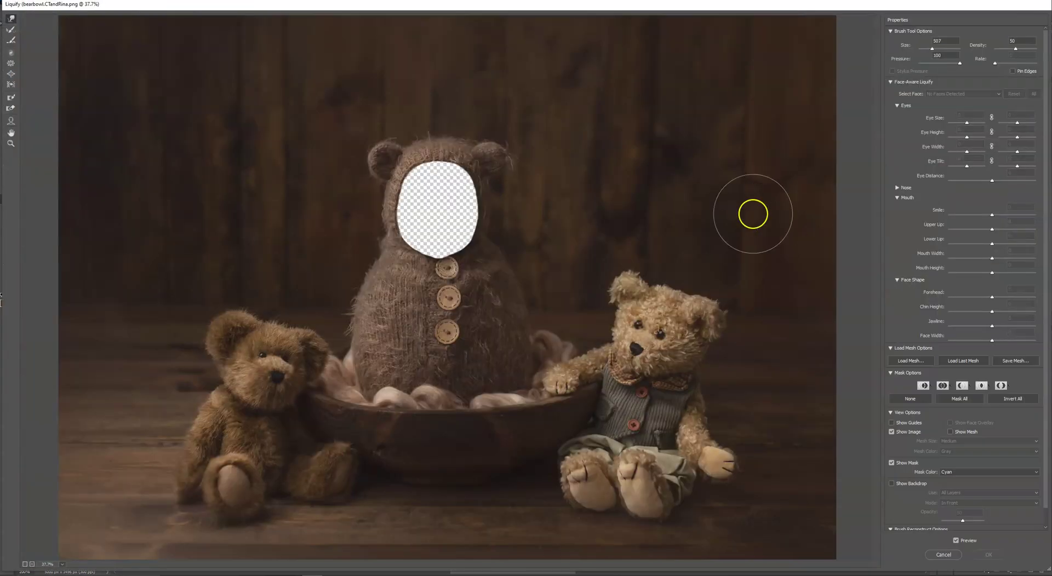
key(ctrl+plus)
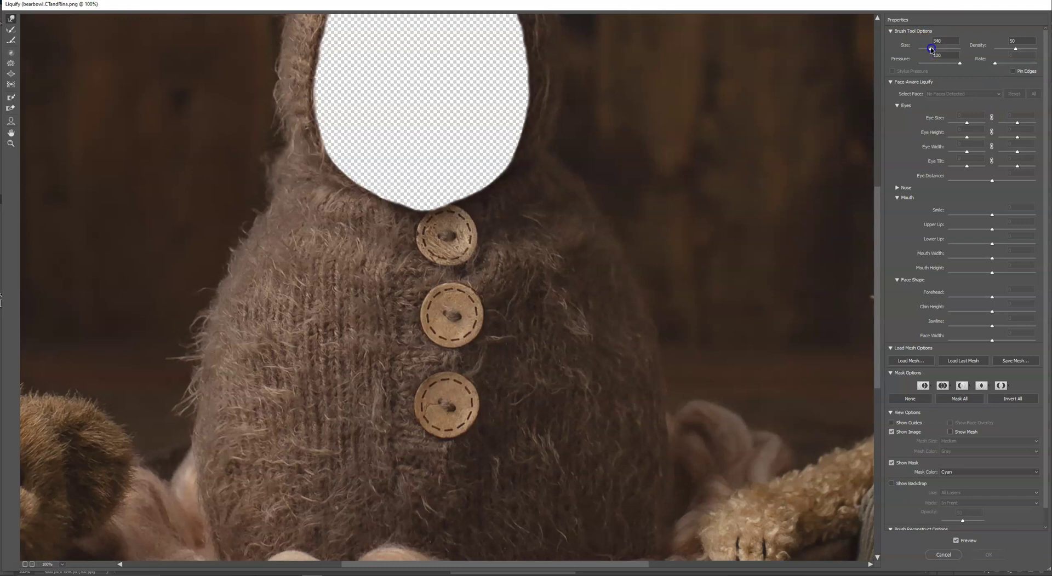
click(476, 193)
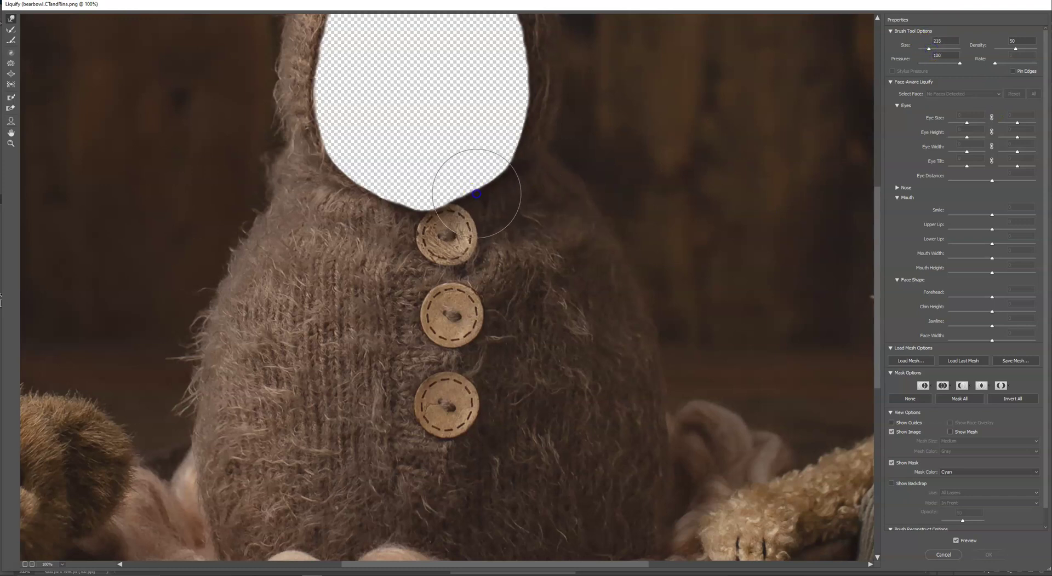
drag(375, 197, 377, 191)
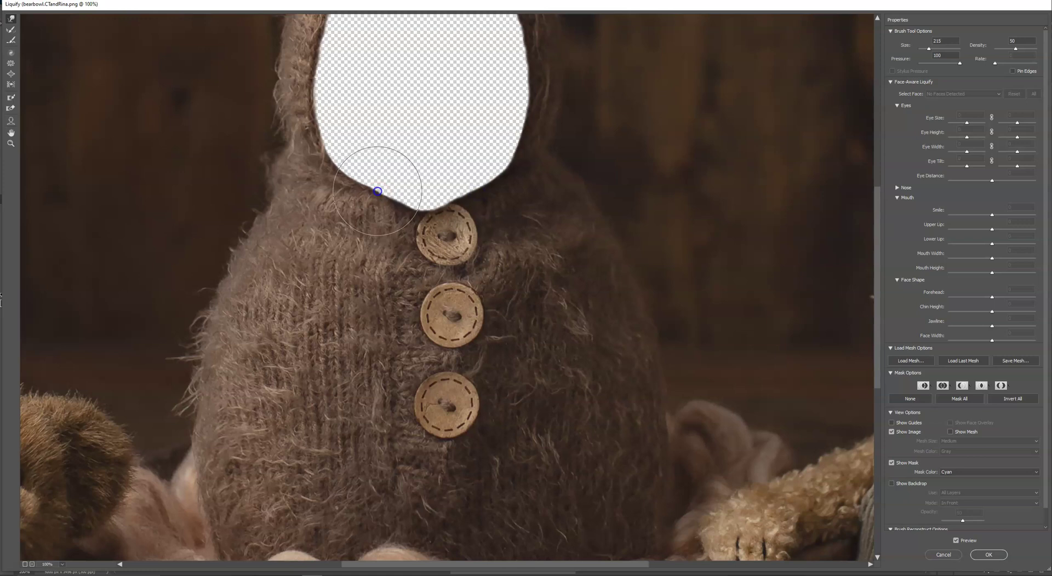
click(987, 555)
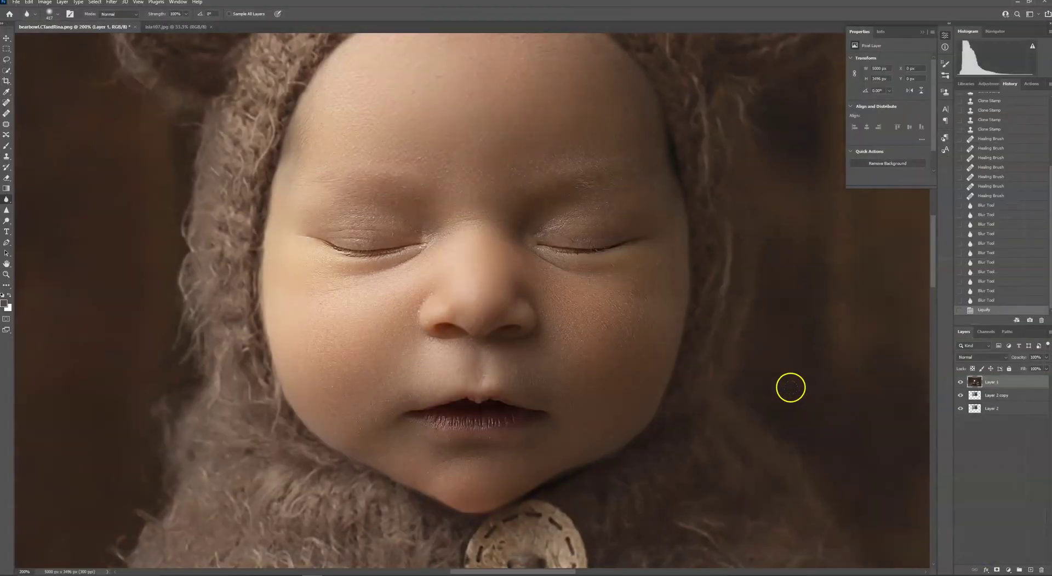
Step: Add a new layer above the duplicated newborn layer and choose the Brush tool for painting shadows
drag(604, 266, 559, 353)
drag(598, 433, 596, 317)
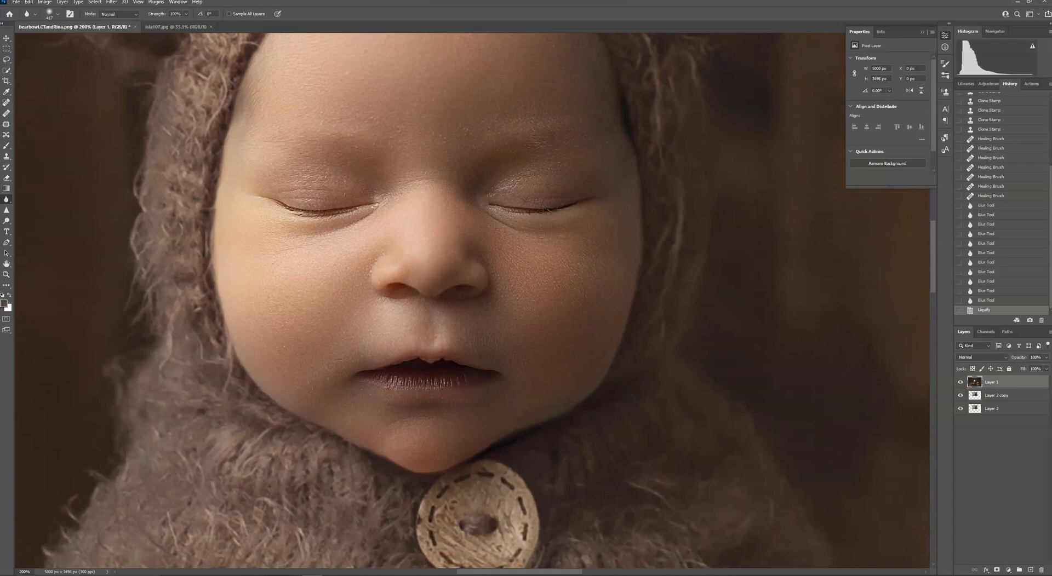
drag(582, 216, 605, 348)
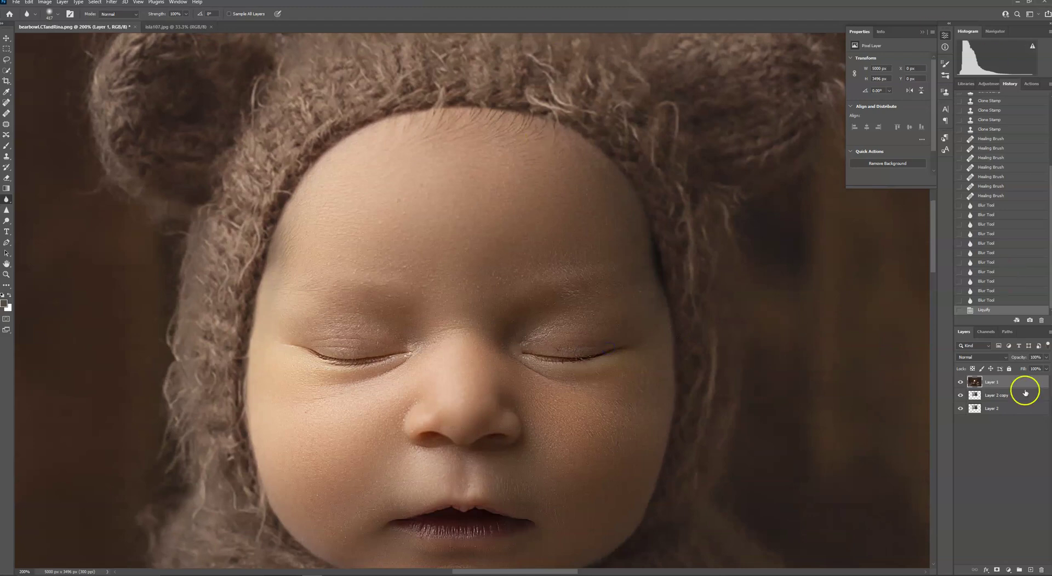
click(1002, 400)
click(1029, 570)
click(6, 146)
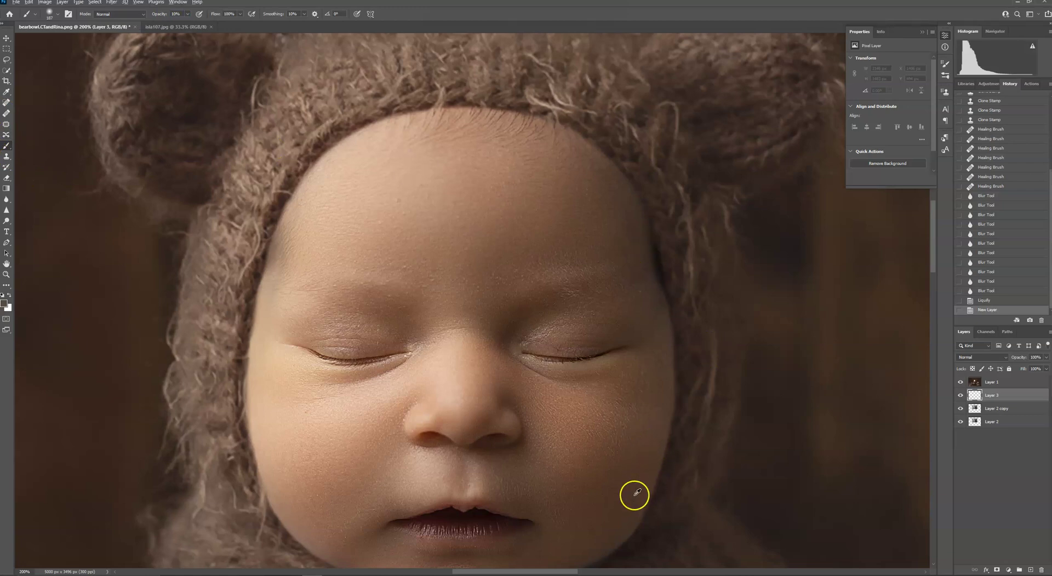
Step: Paint a dark brown shadow on the new layer under the hood's upper edge with a Soft Round brush at 10% opacity
alt+click(74, 61)
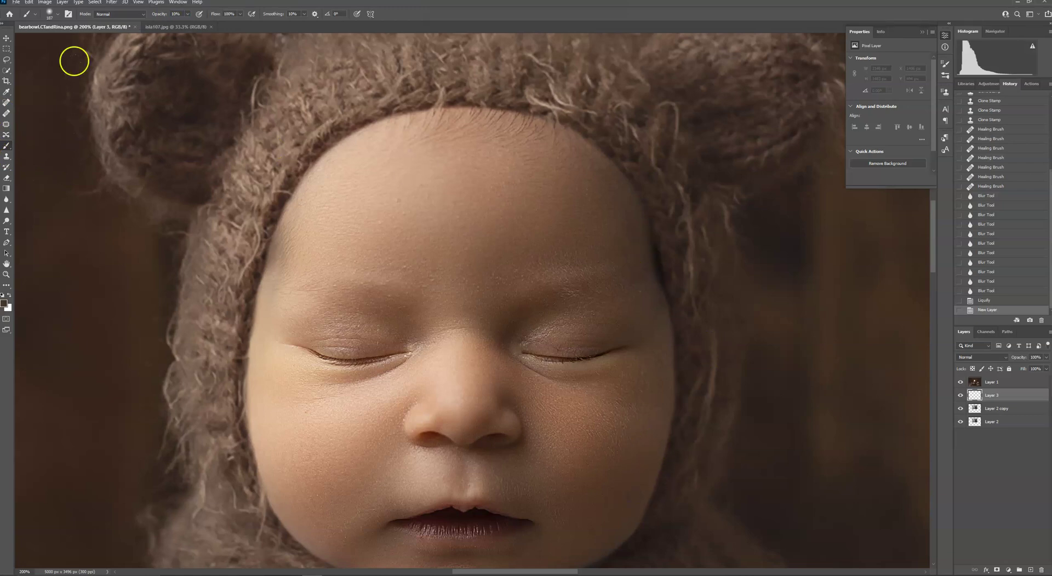
drag(533, 78, 571, 90)
mouse_move(533, 78)
mouse_down()
mouse_move(614, 108)
mouse_move(614, 123)
mouse_move(655, 149)
mouse_up()
click(55, 14)
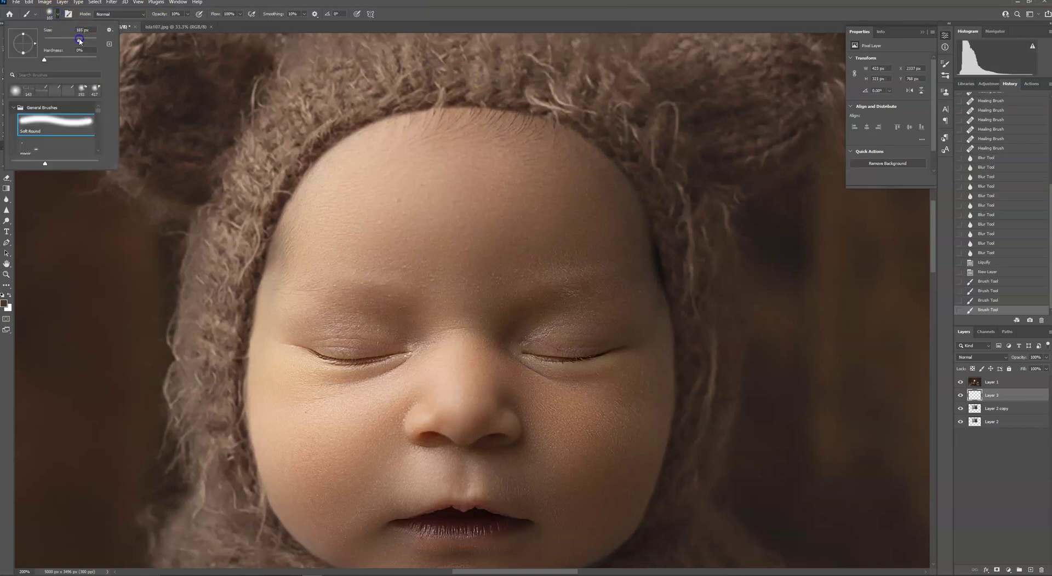
click(589, 153)
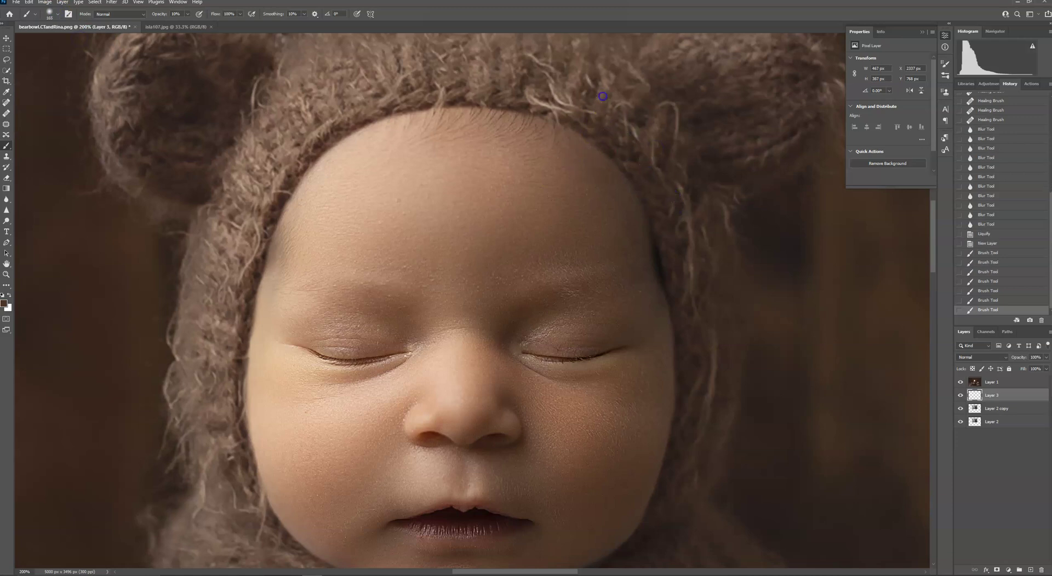
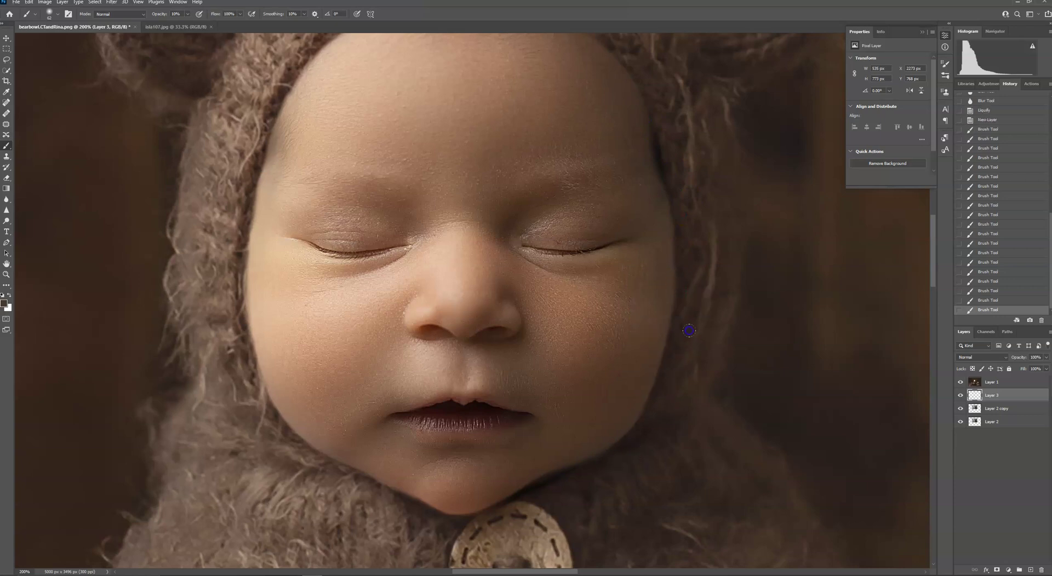
Step: Continue the dark brown shadow along the face edge beside the temple and under the hood's upper edge across the forehead
drag(656, 90, 670, 210)
drag(626, 172, 632, 267)
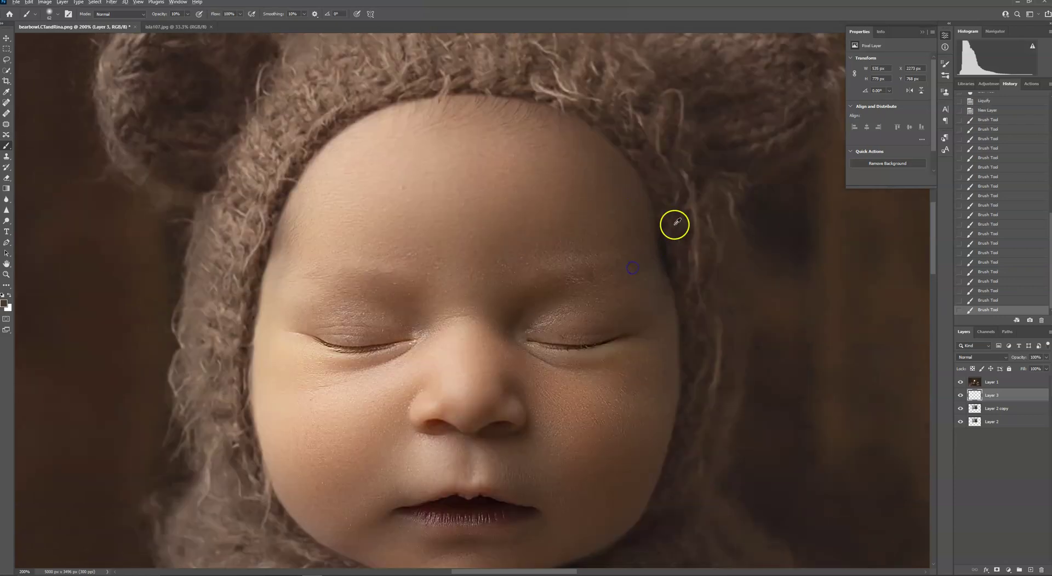
mouse_move(417, 96)
mouse_down()
mouse_move(481, 164)
mouse_move(388, 114)
mouse_move(517, 77)
mouse_up()
Step: Paint a soft shadow with a smaller brush along the hood's edge on the image's left side of the forehead, undoing the stray stroke
click(49, 14)
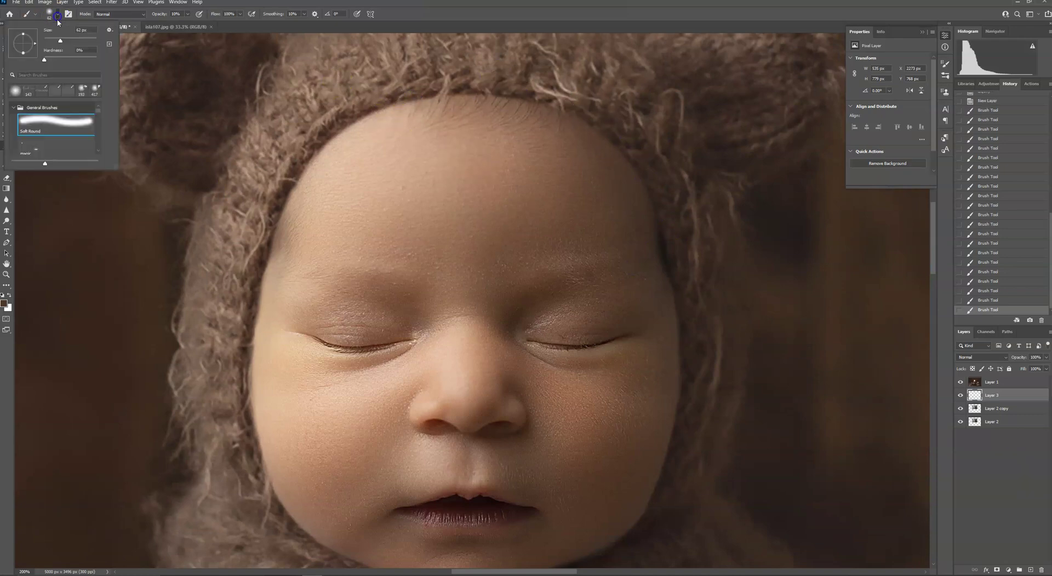
click(328, 146)
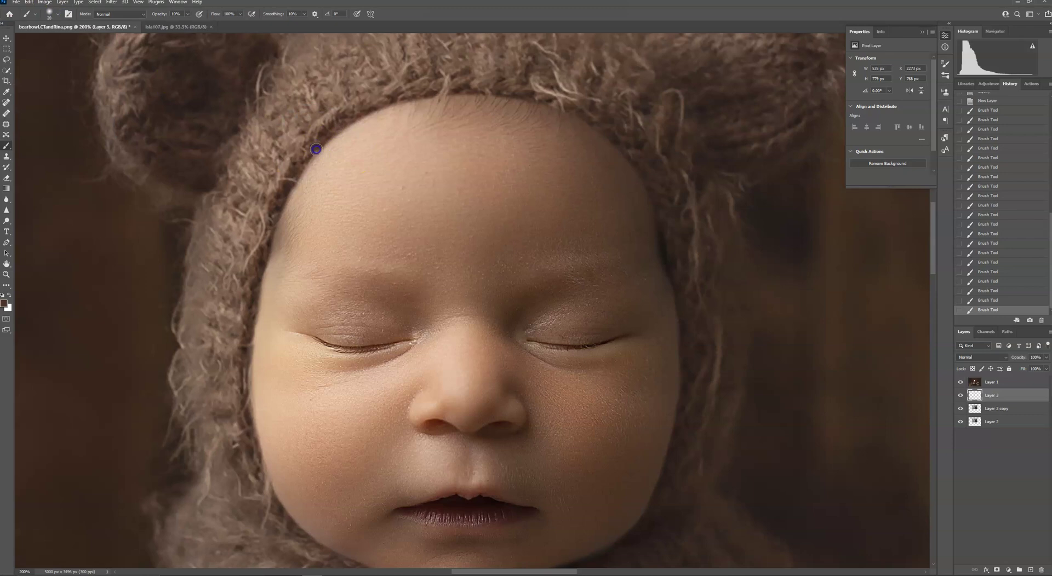
drag(312, 152, 305, 172)
click(281, 184)
click(29, 3)
click(41, 9)
alt+click(303, 163)
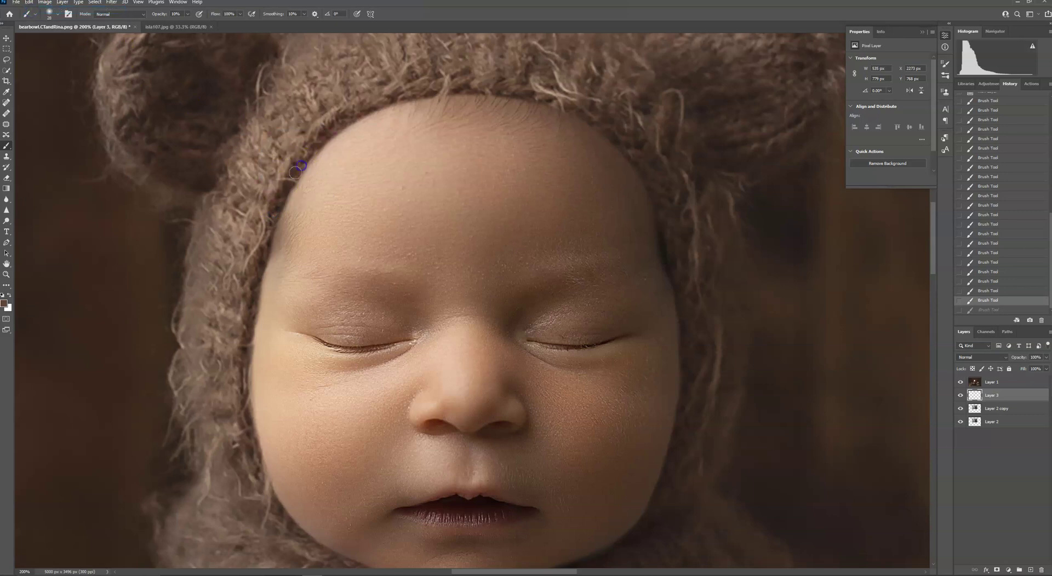
drag(360, 113, 404, 97)
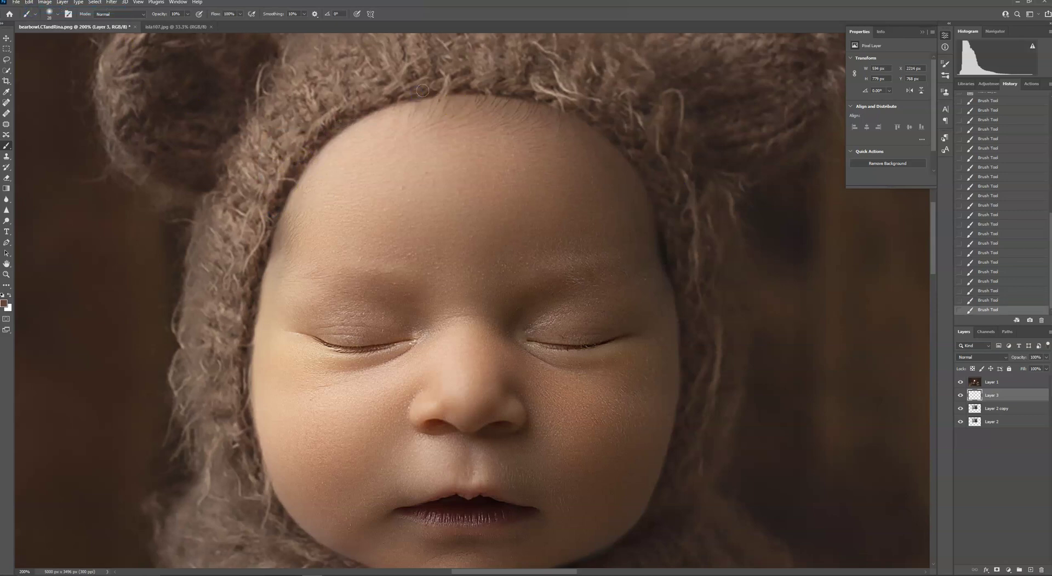
drag(304, 351, 587, 341)
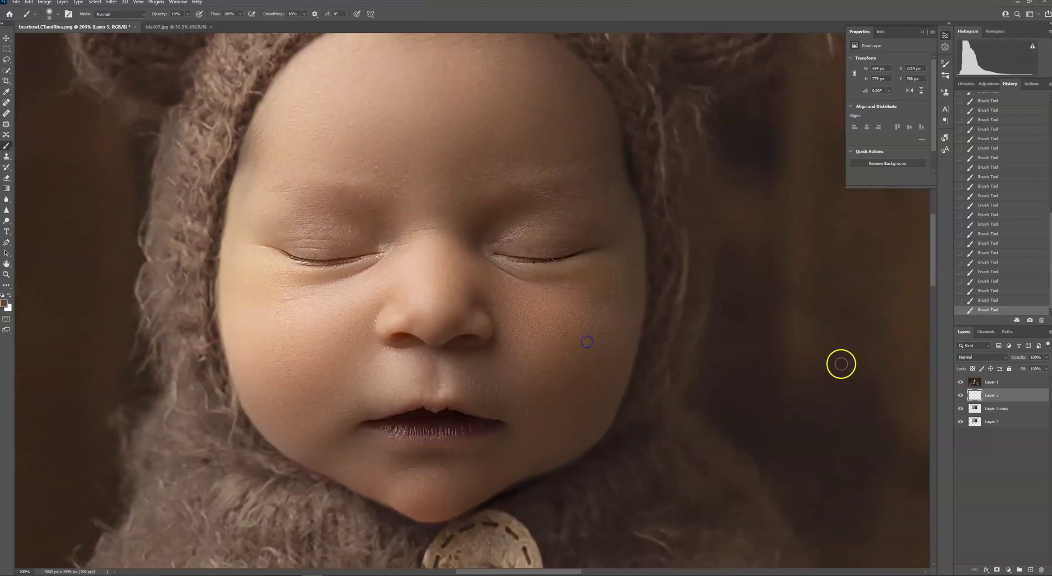
Step: Add a Levels adjustment layer above the shadow layer and raise its black input level slightly
scroll(724, 408, down, 6)
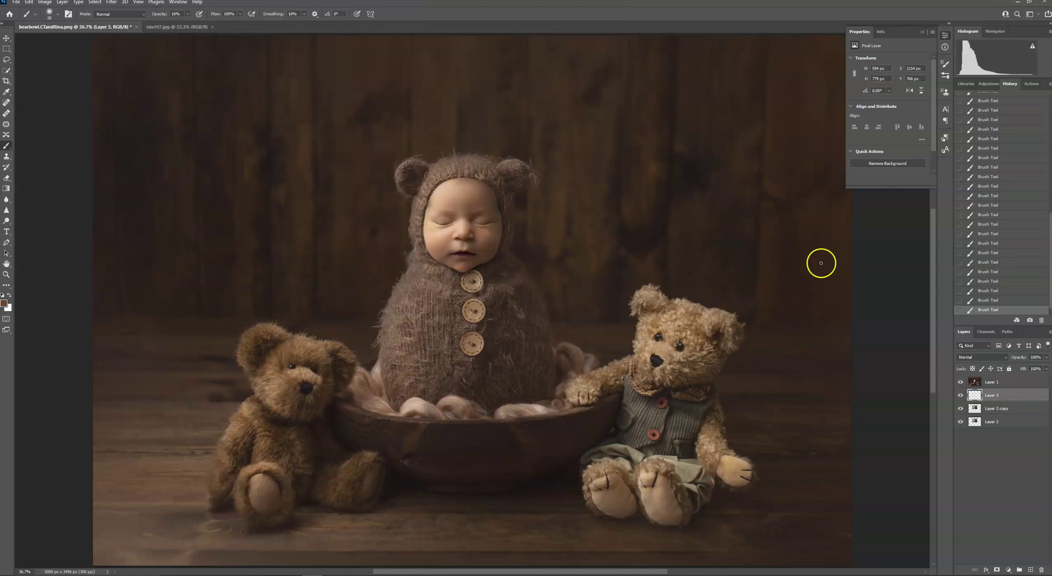
click(988, 83)
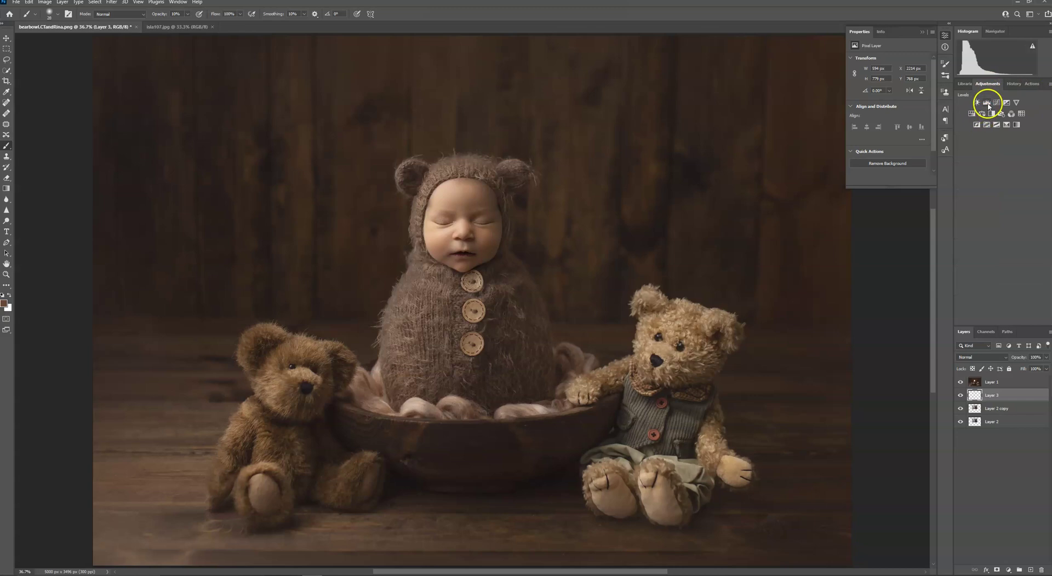
click(985, 102)
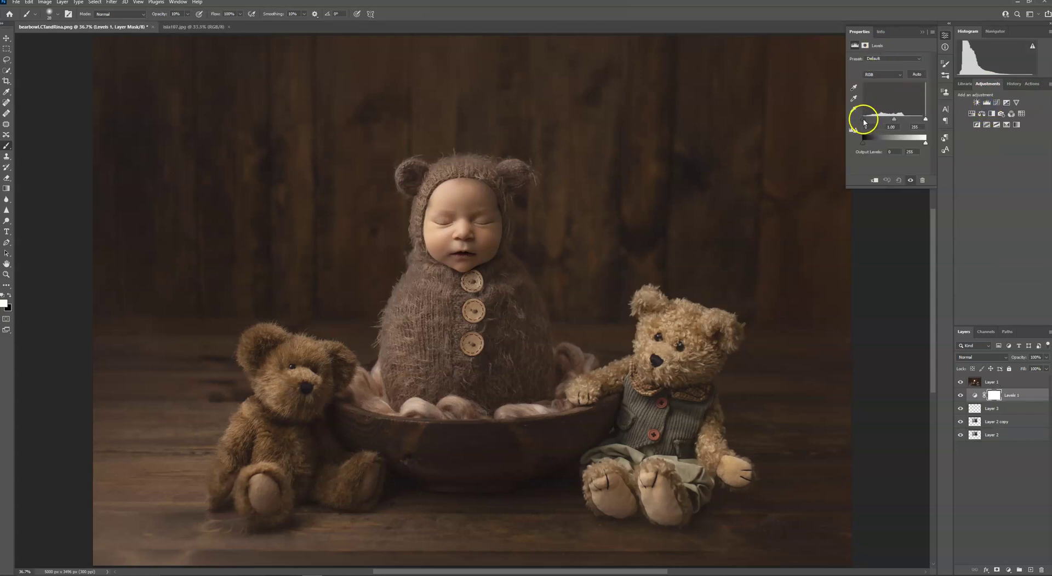
drag(862, 118, 864, 119)
Step: Examine the chin up close and compare its colour with the original newborn photo
key(ctrl+plus)
key(ctrl+plus)
key(ctrl+plus)
key(ctrl+plus)
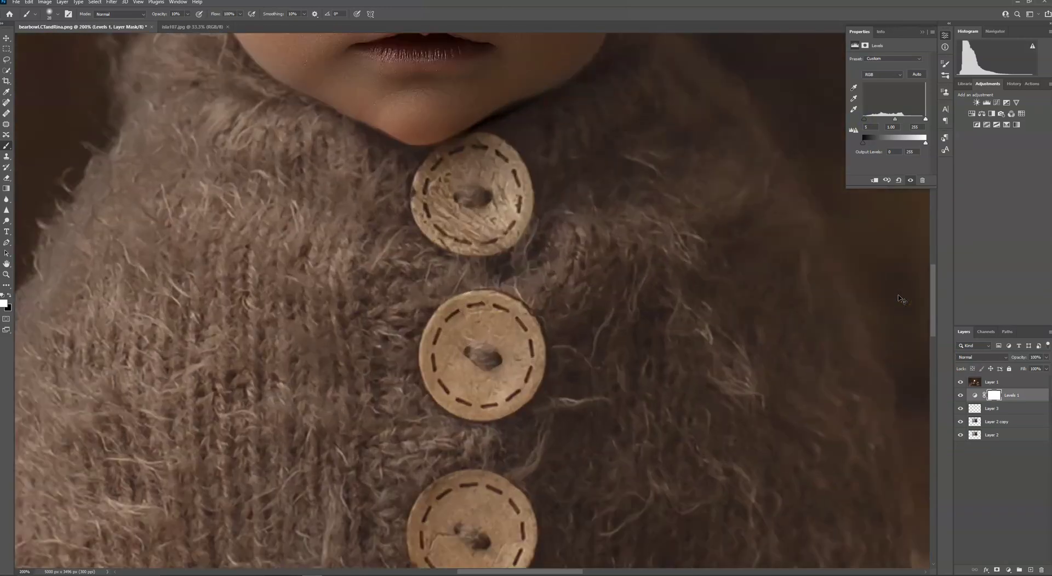
drag(364, 208, 347, 438)
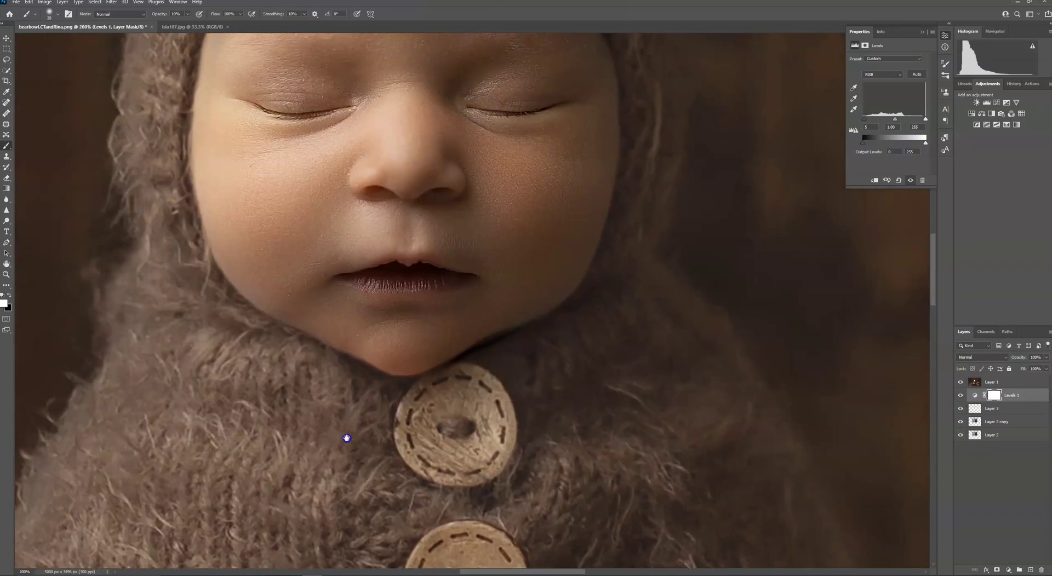
click(193, 27)
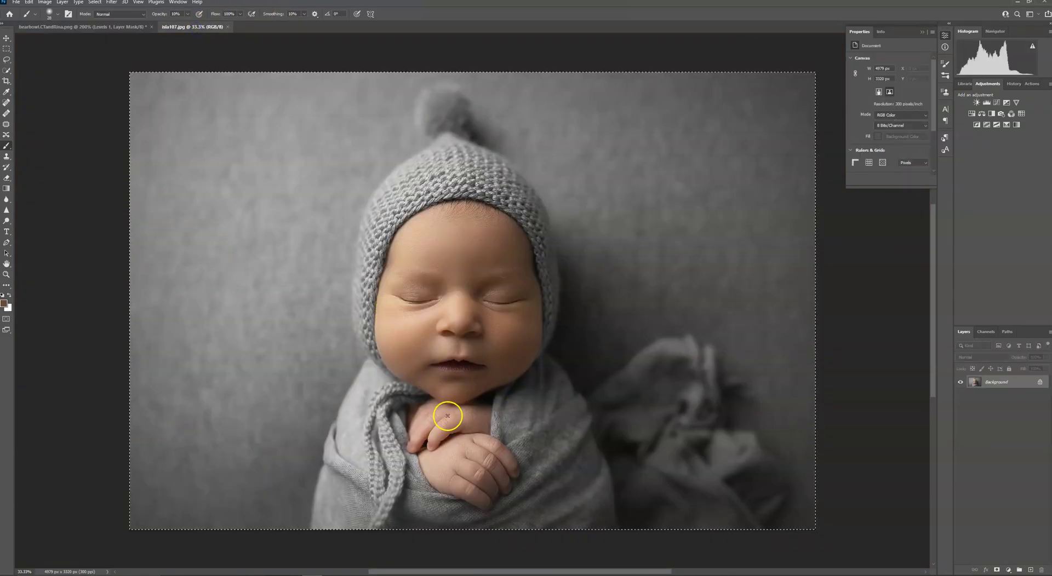
click(23, 25)
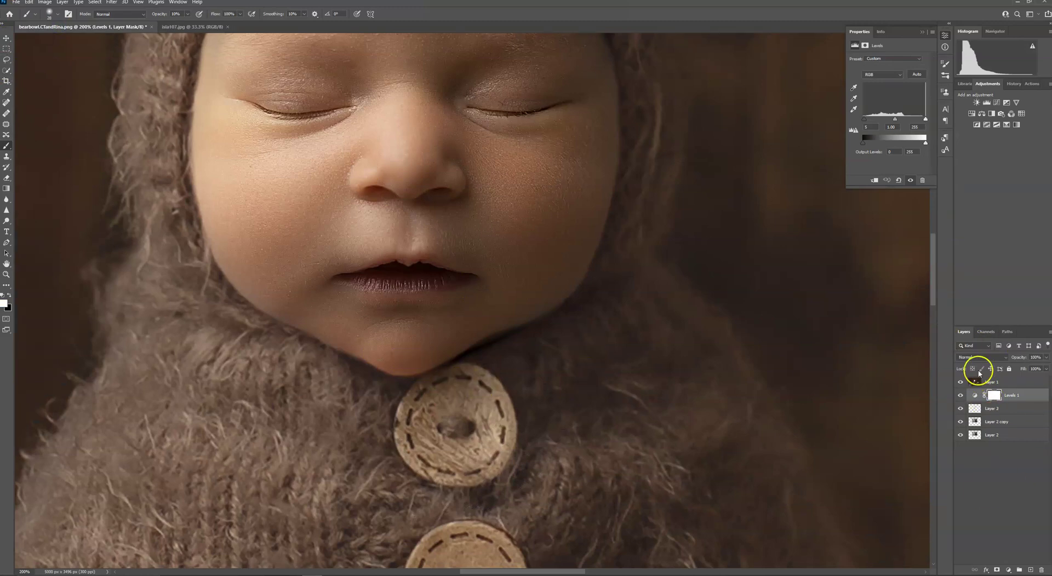
Step: Add a new layer above the duplicated newborn layer and set its blend mode to Color
click(998, 422)
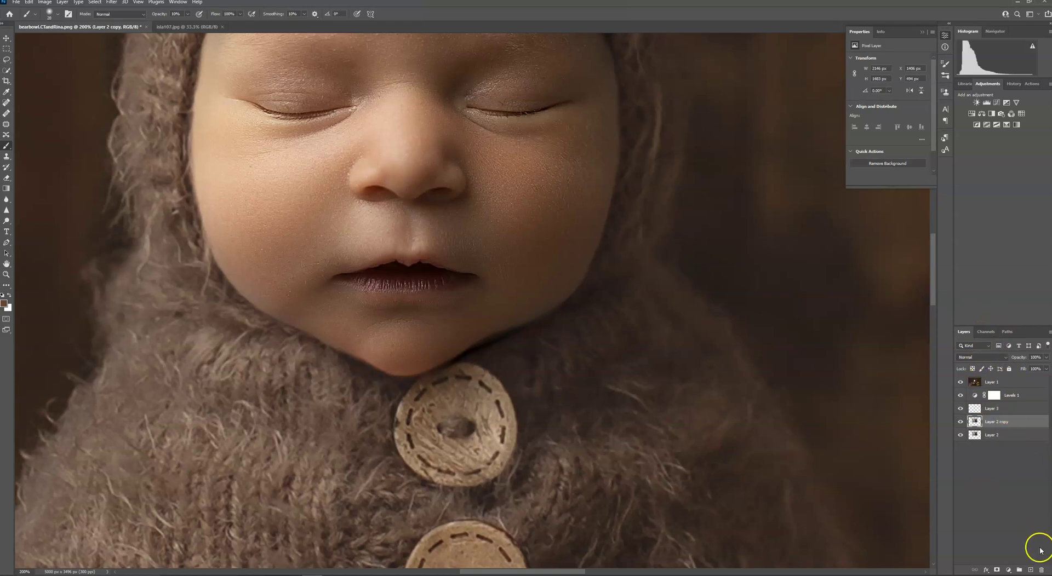
click(1030, 570)
click(981, 357)
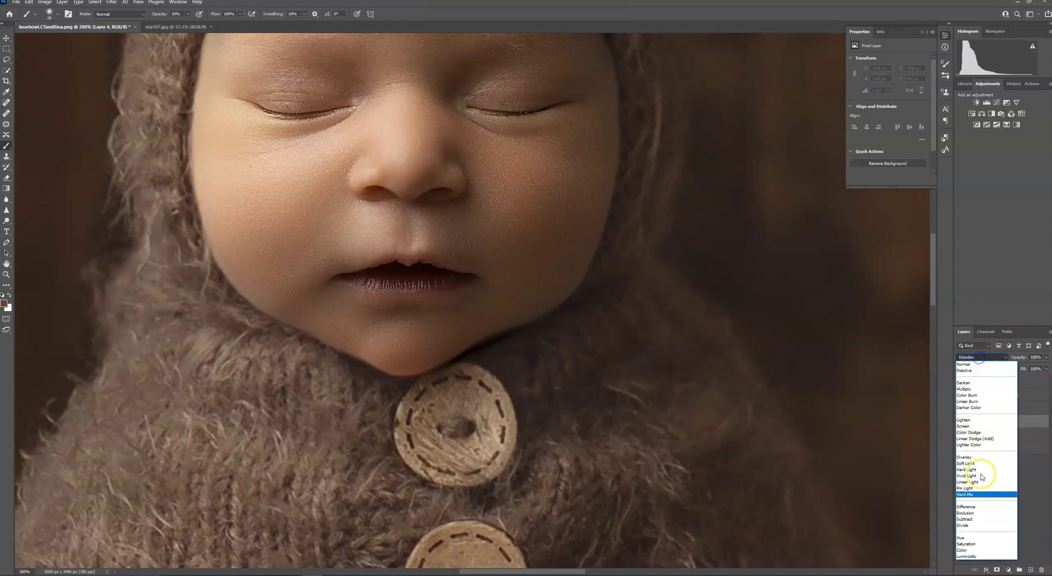
click(964, 549)
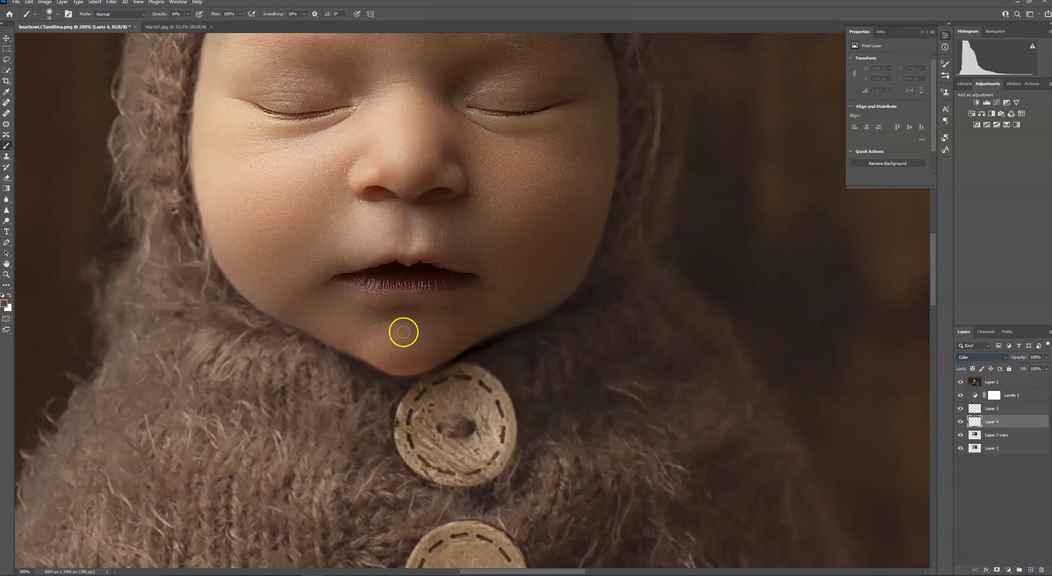
Step: Sample nearby skin tones and paint them over the reddish chin on the Color layer at 100% brush opacity
mouse_move(427, 345)
mouse_down()
mouse_move(404, 368)
mouse_move(439, 359)
mouse_up()
click(188, 14)
click(404, 367)
mouse_move(420, 371)
mouse_down()
mouse_move(378, 366)
mouse_move(398, 356)
mouse_move(375, 352)
mouse_move(440, 345)
mouse_up()
drag(349, 347, 448, 339)
click(448, 343)
alt+click(454, 333)
alt+click(474, 329)
click(451, 346)
alt+click(423, 338)
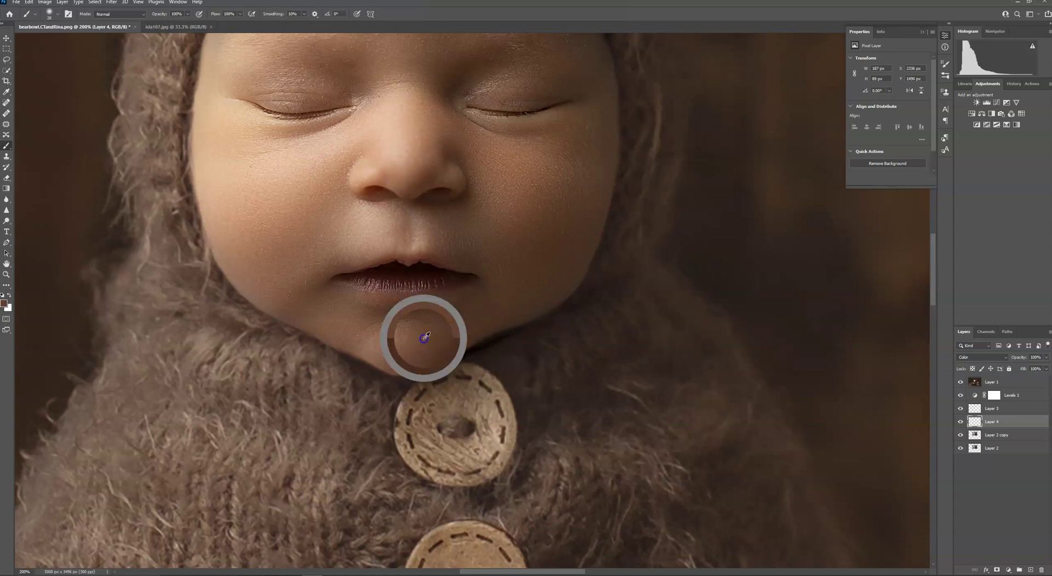
click(463, 322)
alt+click(475, 310)
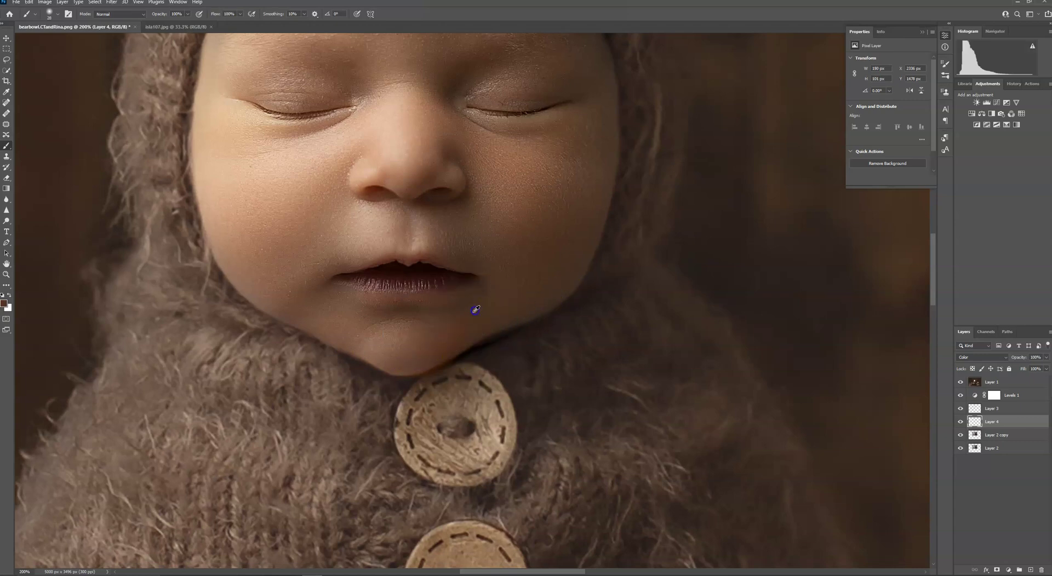
click(463, 327)
Step: Add a layer mask to the duplicated newborn layer and prepare a smaller Soft Round brush in black for the chin edge
click(995, 438)
click(996, 570)
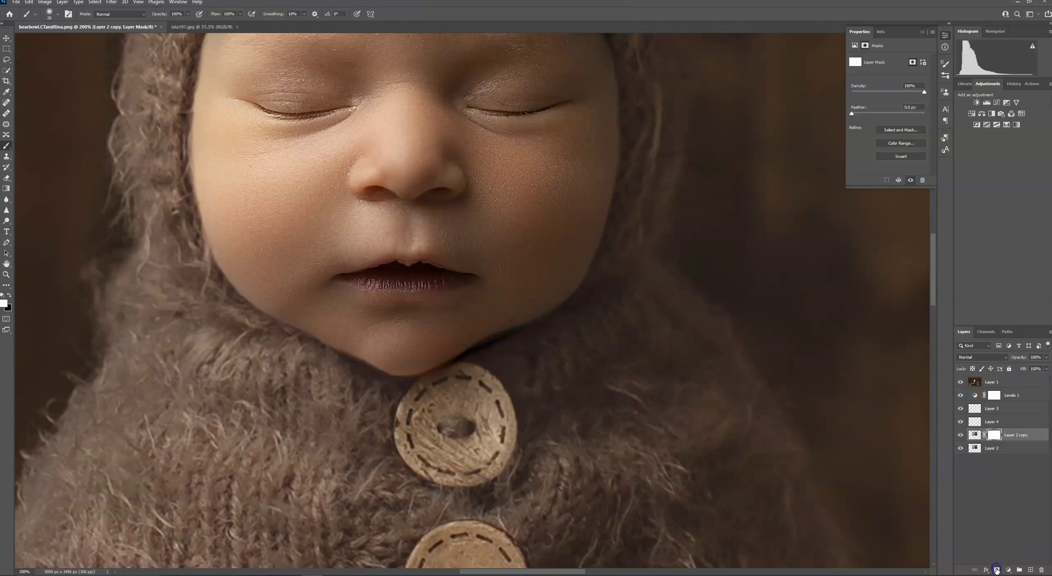
click(57, 14)
drag(51, 39, 48, 39)
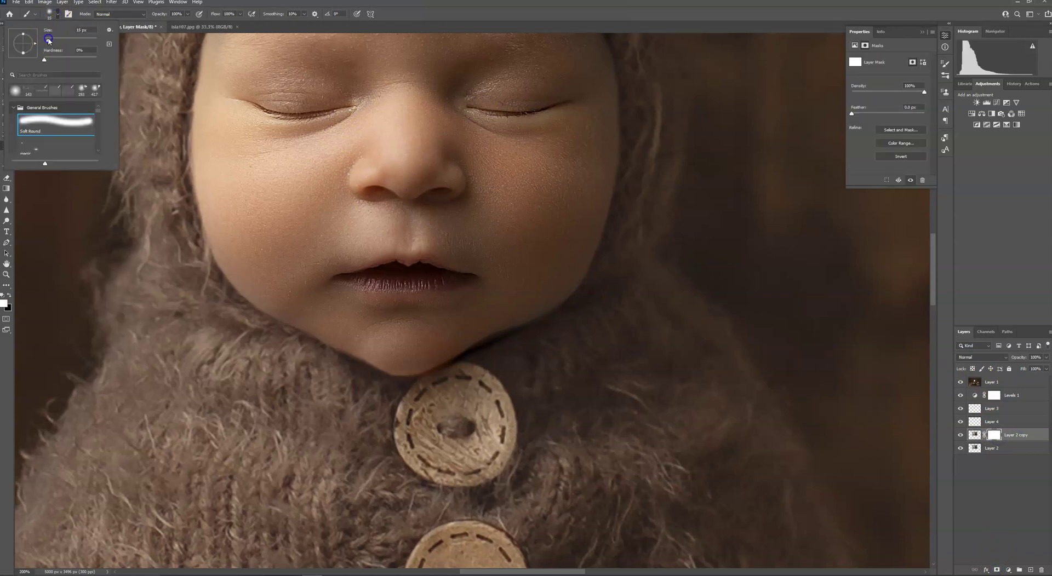
click(9, 295)
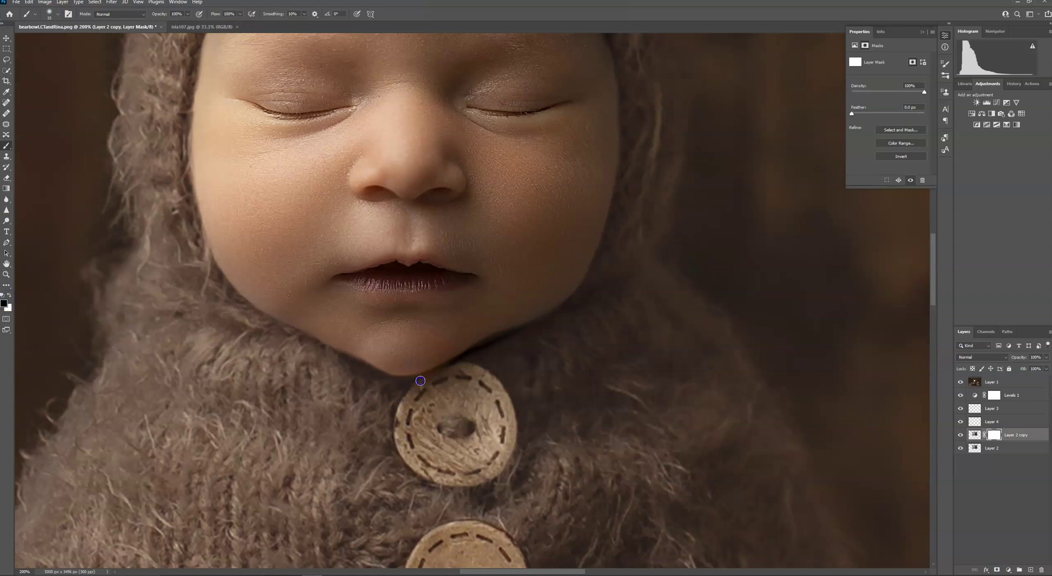
Step: Add a layer mask to the Color layer and paint on it around the chin's lower edge
click(1013, 422)
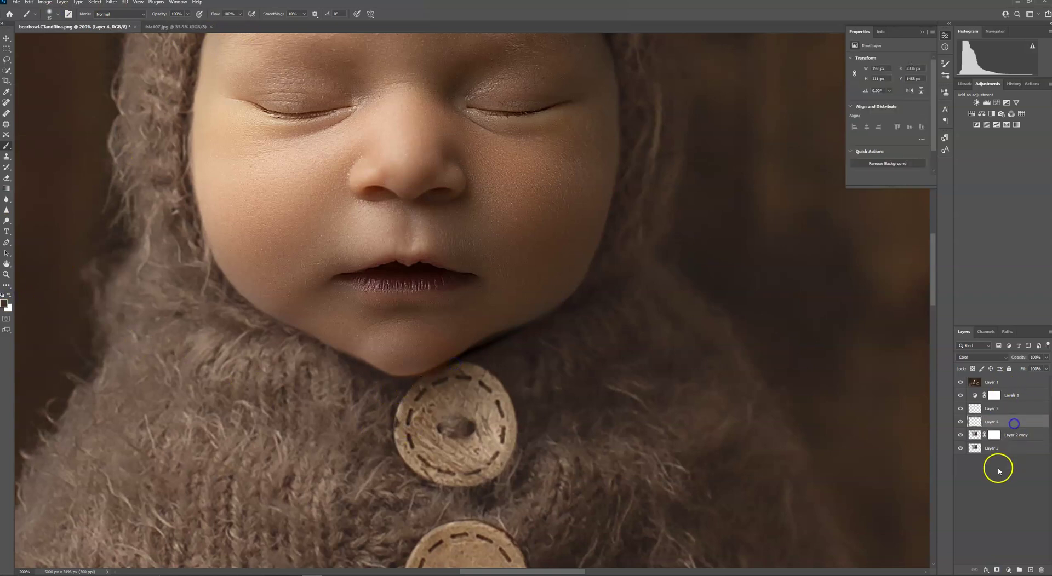
click(996, 570)
drag(437, 338, 425, 380)
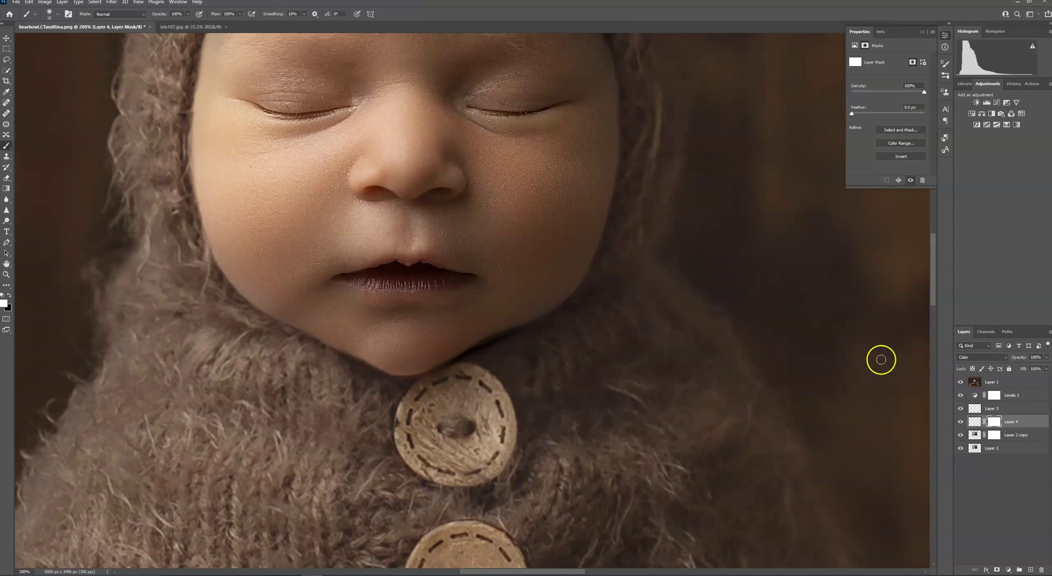
Step: Paint more sampled skin tone over the chin on the Color layer itself, enlarging the brush
click(975, 422)
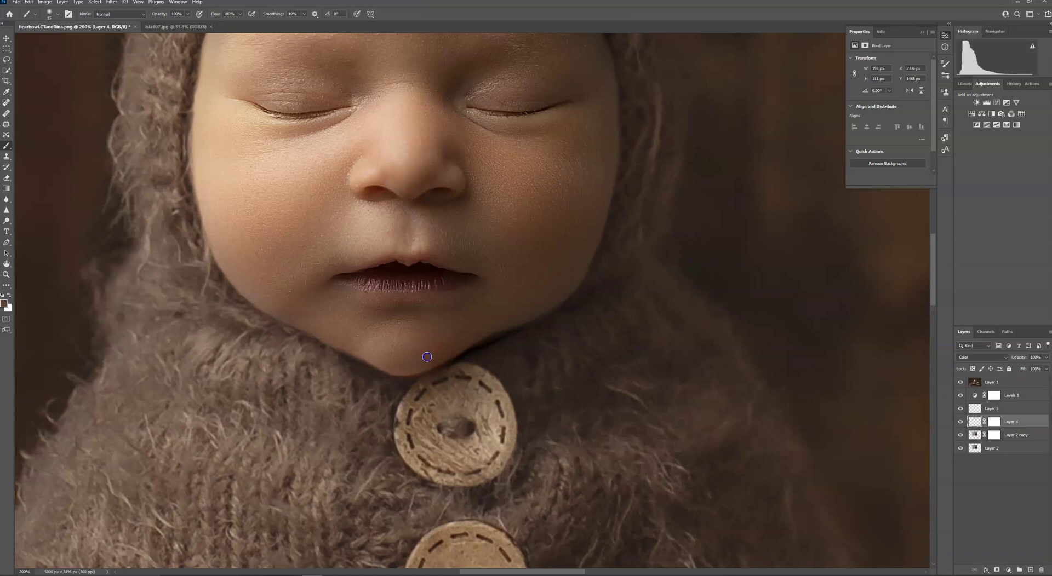
alt+click(441, 344)
alt+click(448, 327)
click(57, 13)
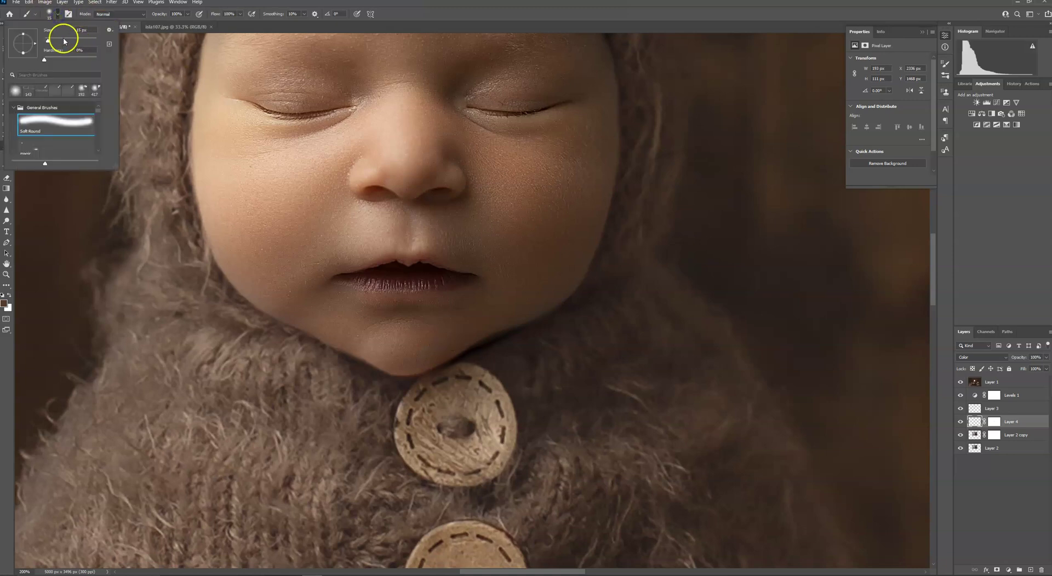
click(430, 337)
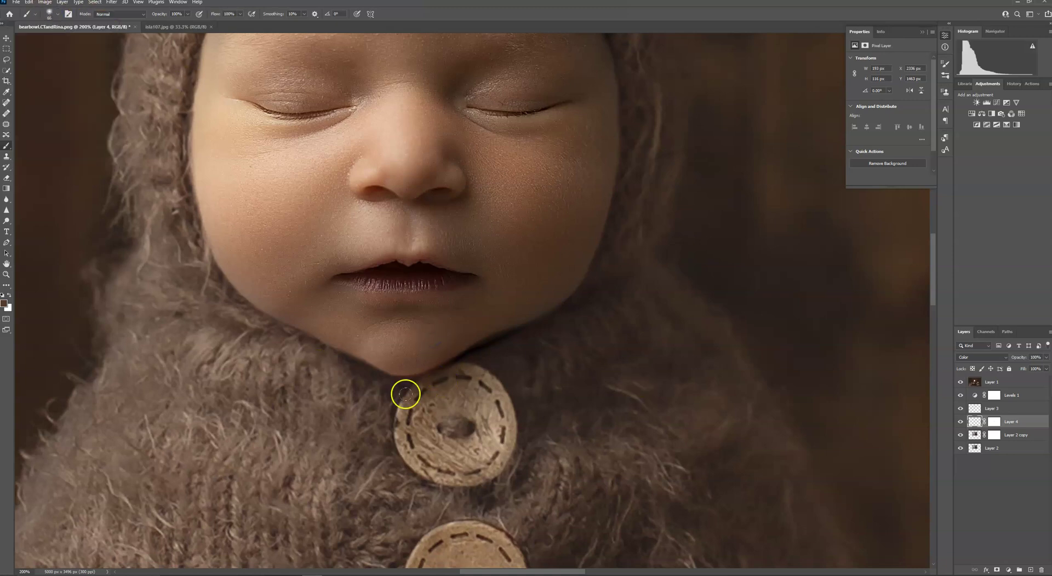
Step: Select the shadow layer, Layer 3, and darken it beside the face with a large Burn tool set to Shadows
key(ctrl+0)
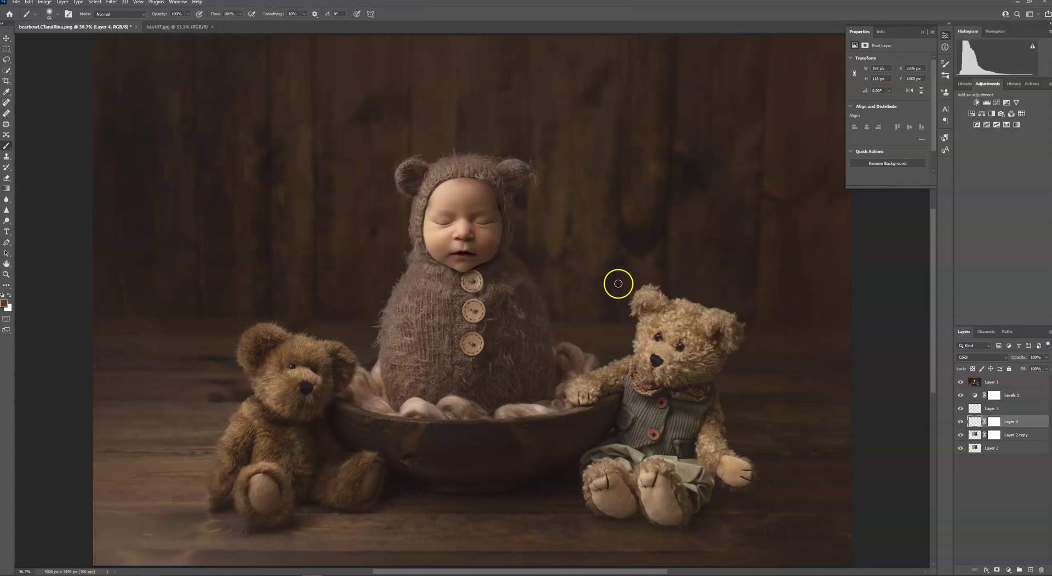
click(1001, 410)
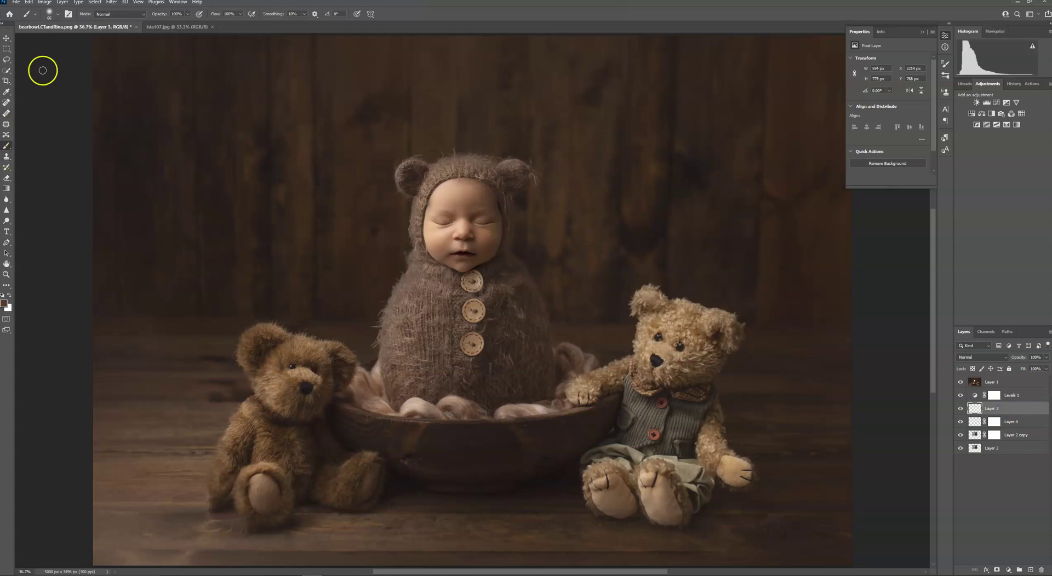
click(50, 13)
drag(69, 37, 76, 41)
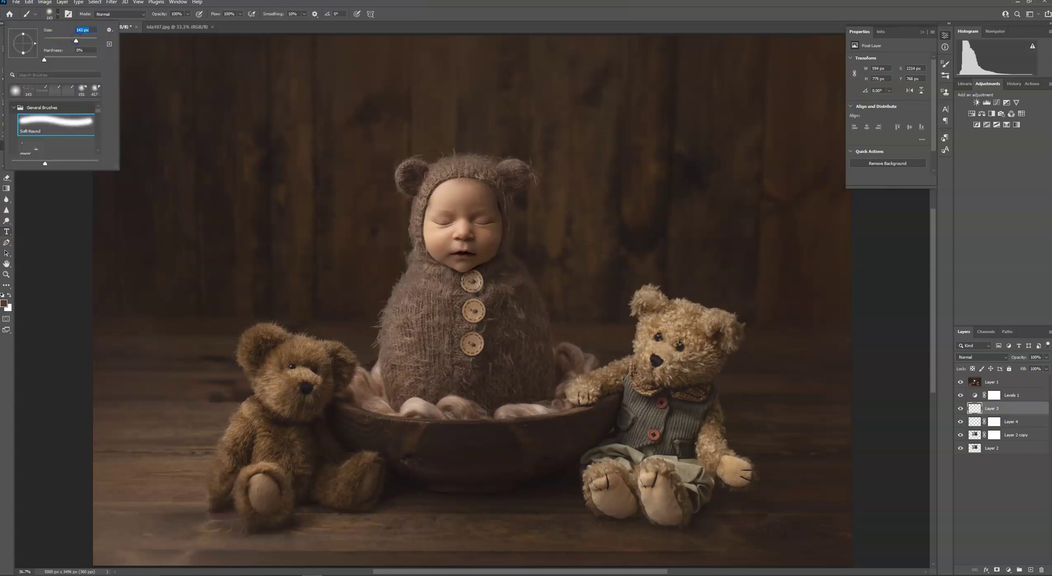
click(5, 221)
right_click(6, 222)
click(34, 227)
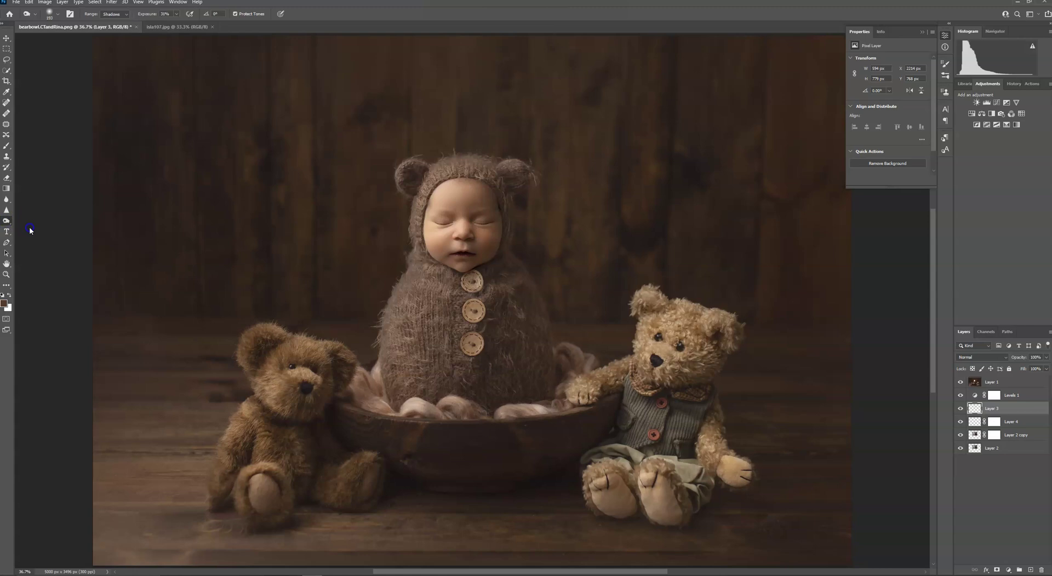
click(507, 214)
Step: Burn the face's edges near the forehead and chin on the duplicated newborn layer
click(1019, 435)
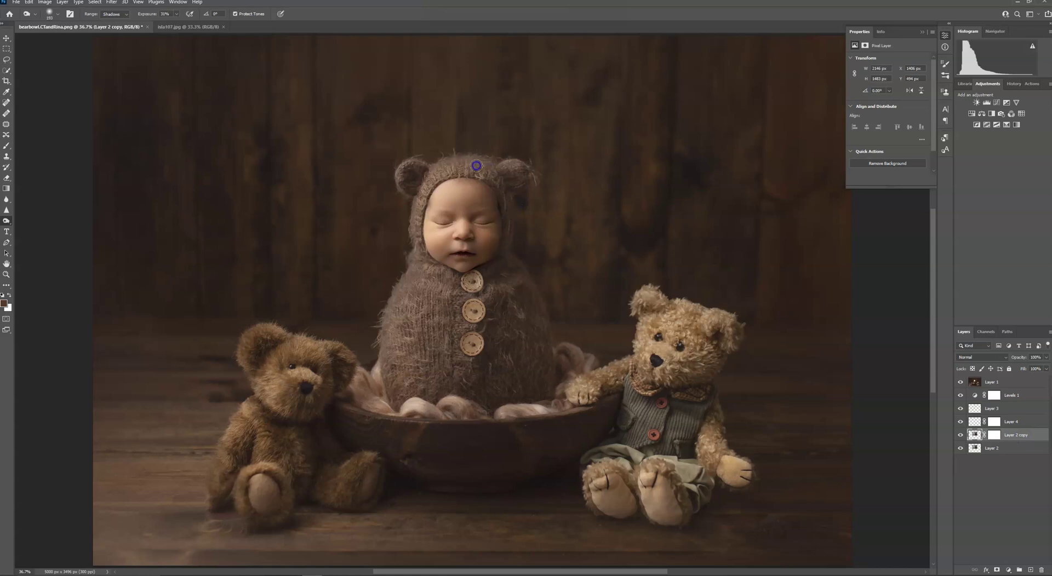
click(455, 168)
click(484, 271)
drag(480, 275, 479, 272)
Step: Flatten the image and use Liquify with a 215 brush to nudge the hood's edges around the forehead, cheek and chin
right_click(999, 450)
click(964, 355)
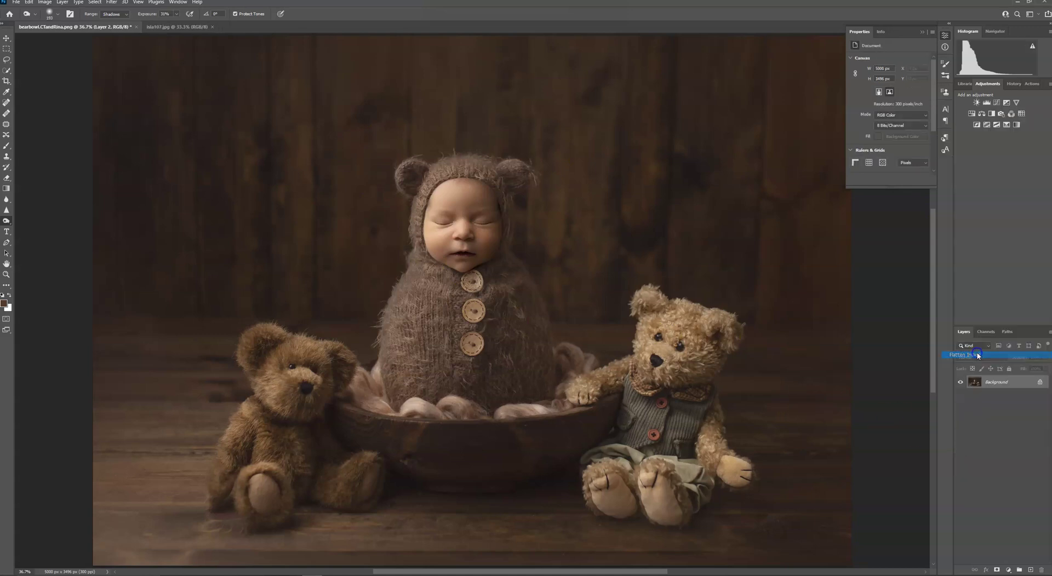
click(112, 5)
click(115, 78)
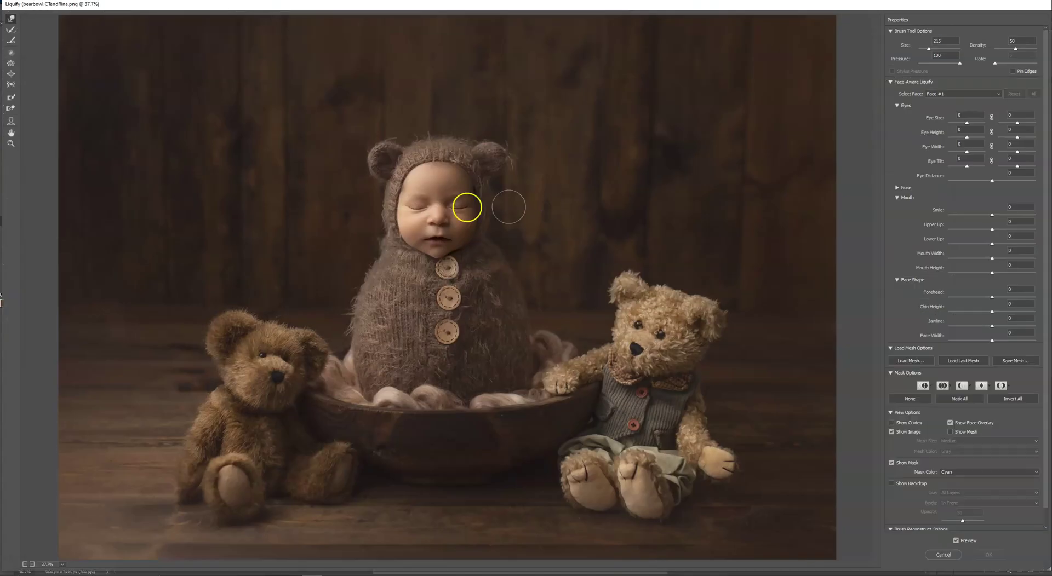
click(412, 171)
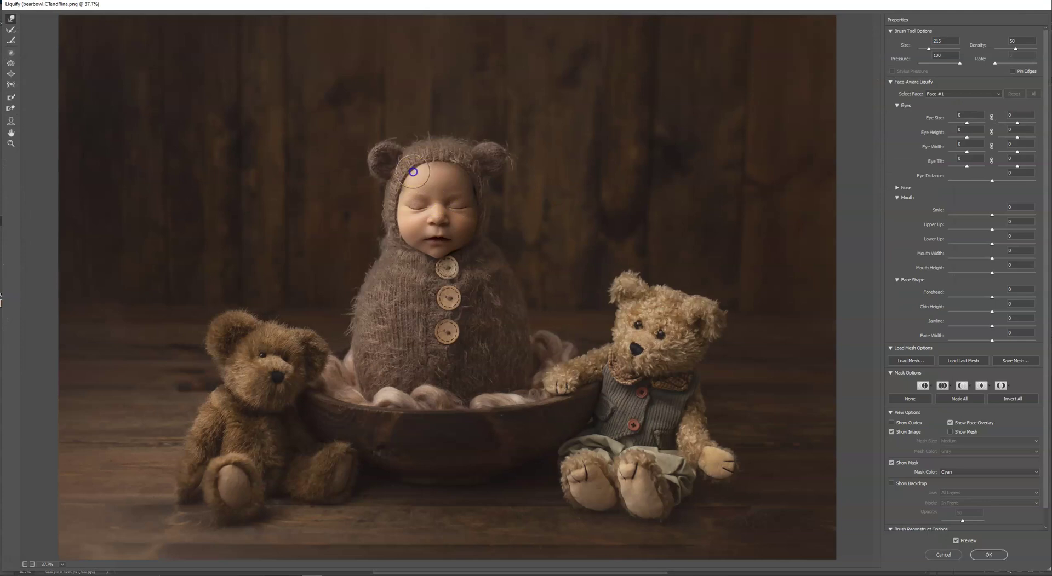
drag(456, 166, 473, 182)
drag(397, 233, 399, 231)
drag(438, 262, 437, 259)
click(987, 555)
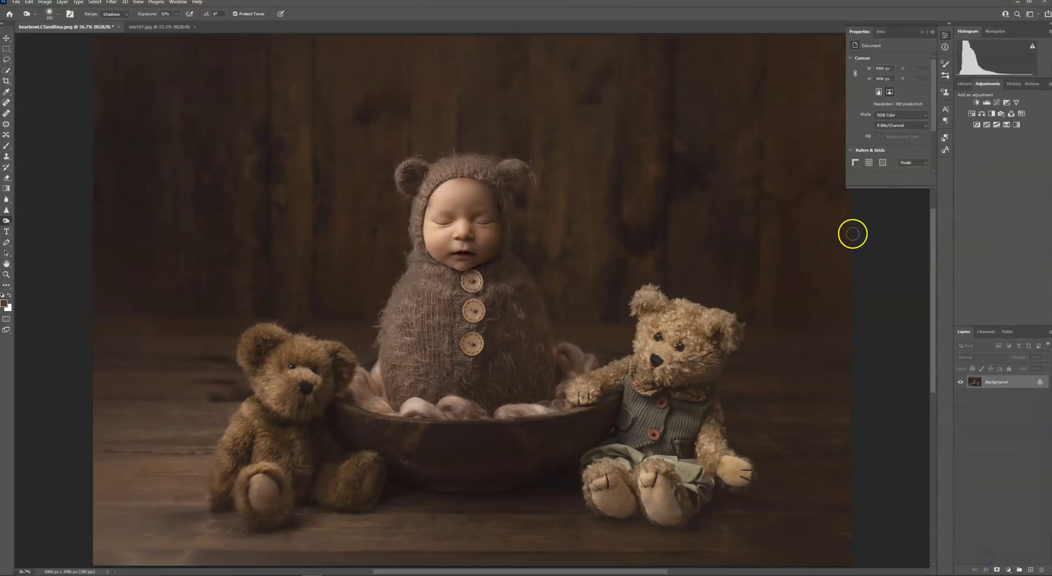
Step: Compare the original empty backdrop with the finished composite by switching between the first and last history states
click(1013, 85)
scroll(1040, 96, up, 5)
click(1021, 102)
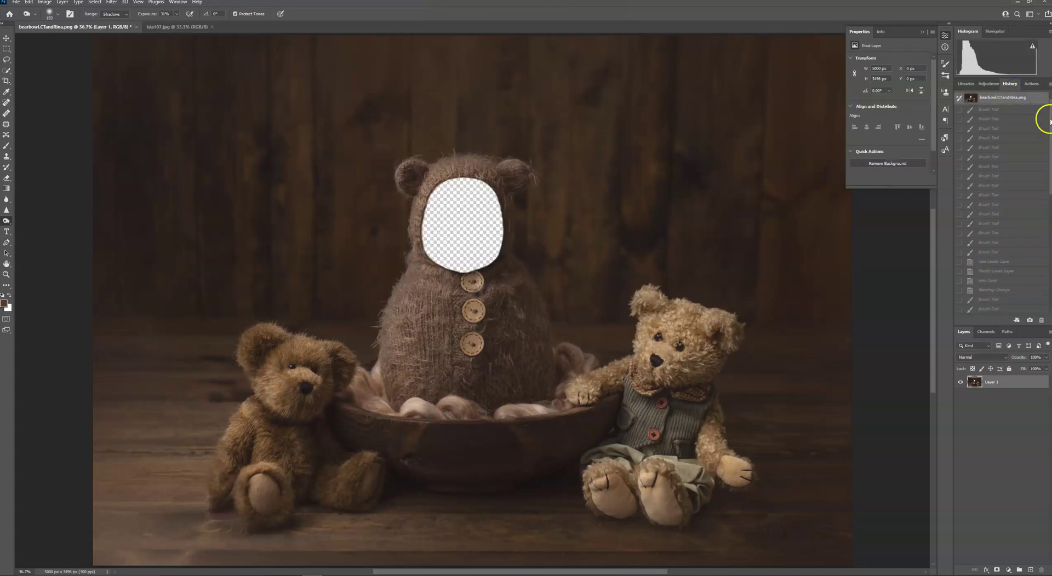
drag(1048, 122, 1047, 236)
click(1000, 310)
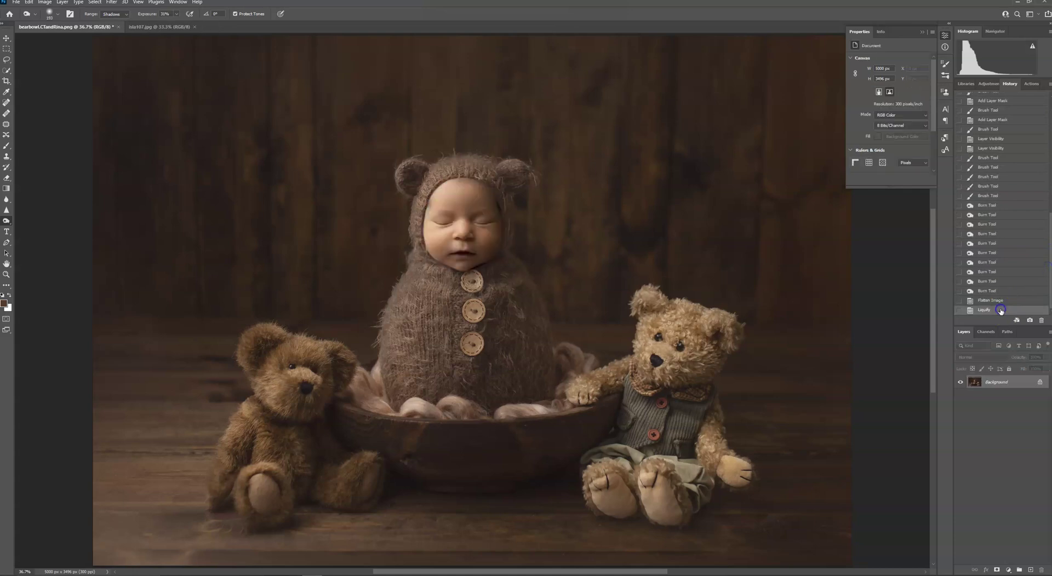